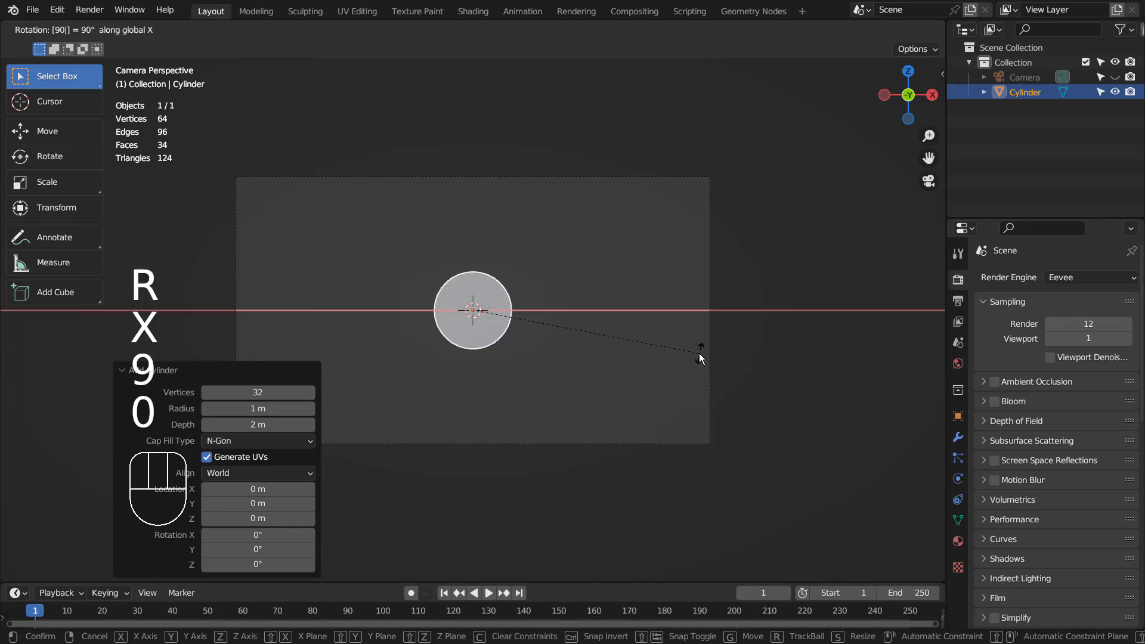
Rotate the cylinder 90° about the Y axis, then enlarge it with an extra stretch of about 3.08 times along X
key(y)
key(Return)
key(s)
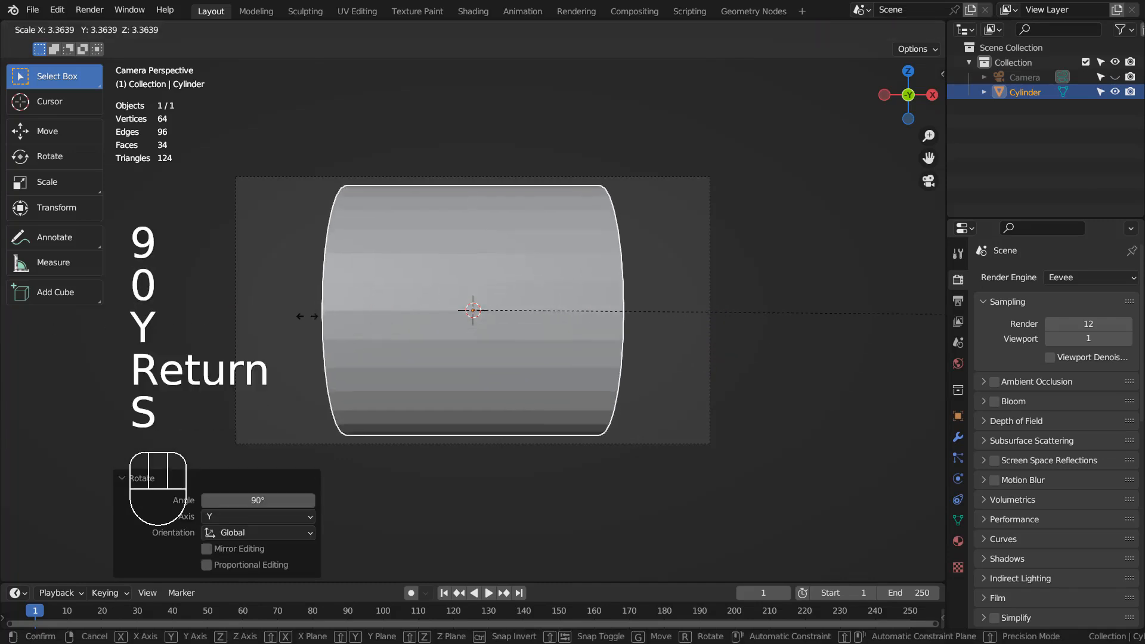
click(340, 309)
key(s)
key(x)
click(724, 320)
Lower the horizontal cylinder along Z so it fills the lower half of the camera frame, and shade it smooth
key(g)
key(z)
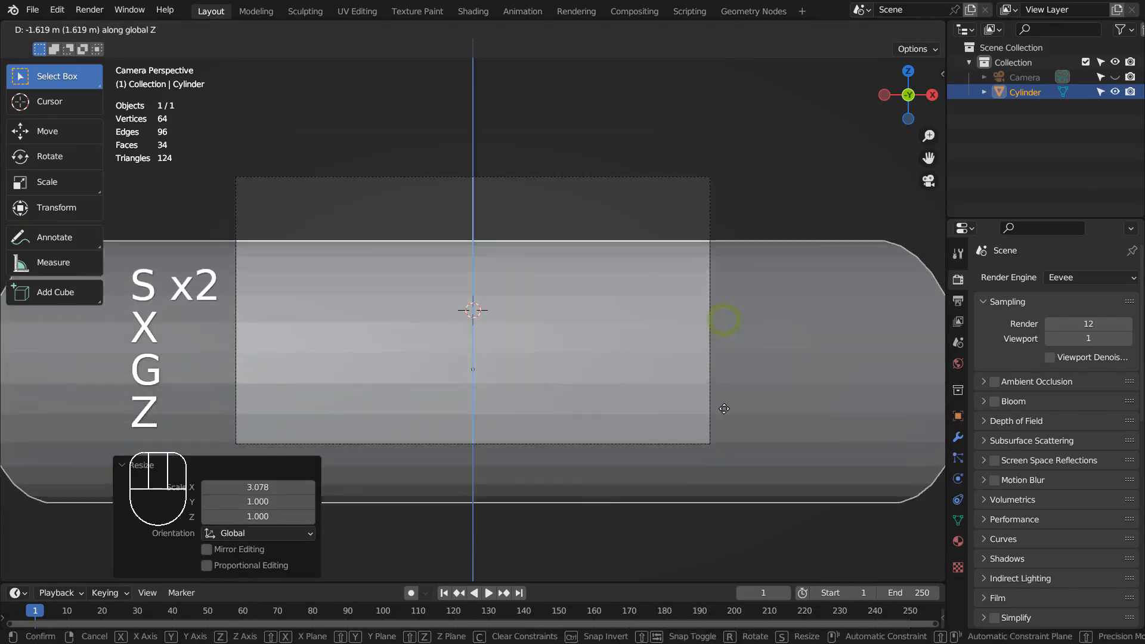
click(722, 453)
right_click(650, 386)
click(645, 357)
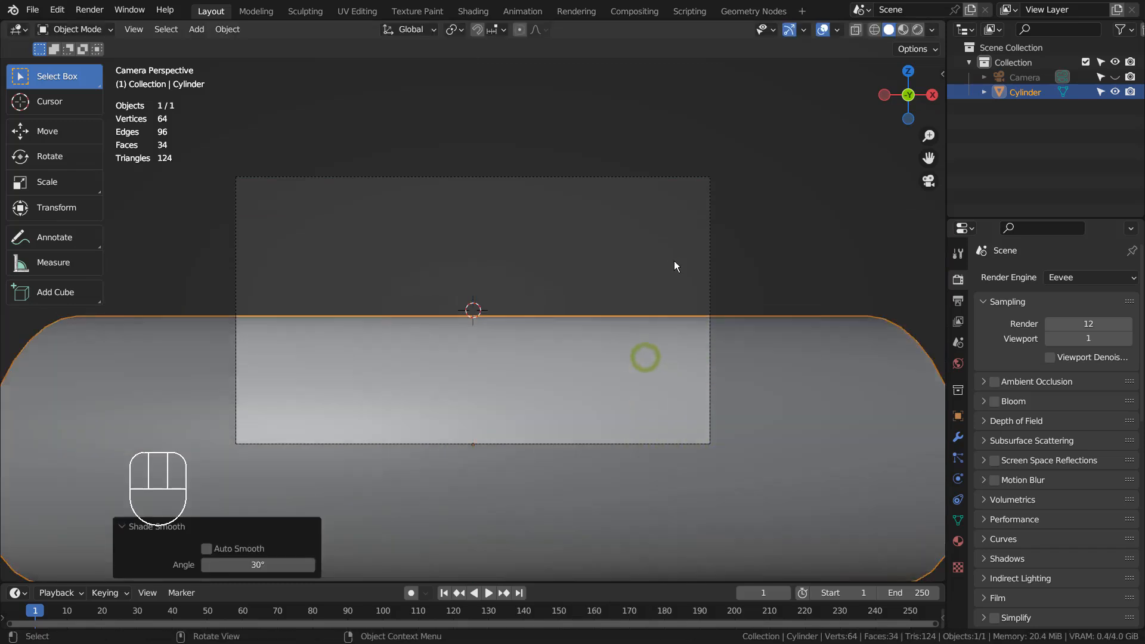
Add a second cylinder and move it about -3.79 m along Y, in front of the horizontal cylinder
click(675, 263)
key(shift+a)
mouse_move(695, 270)
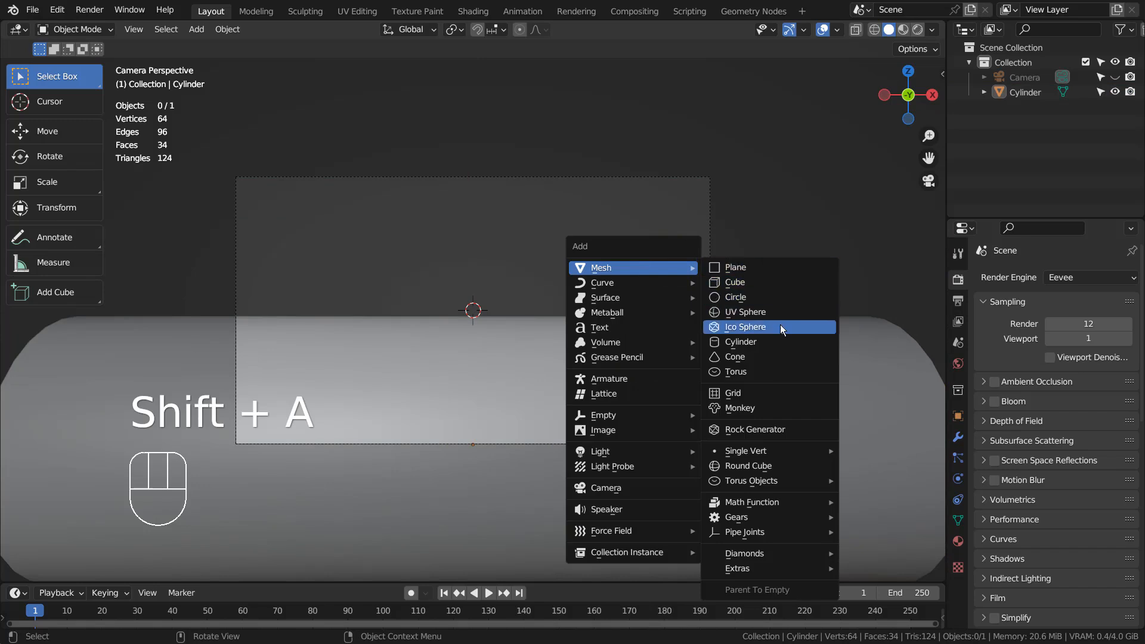
click(780, 342)
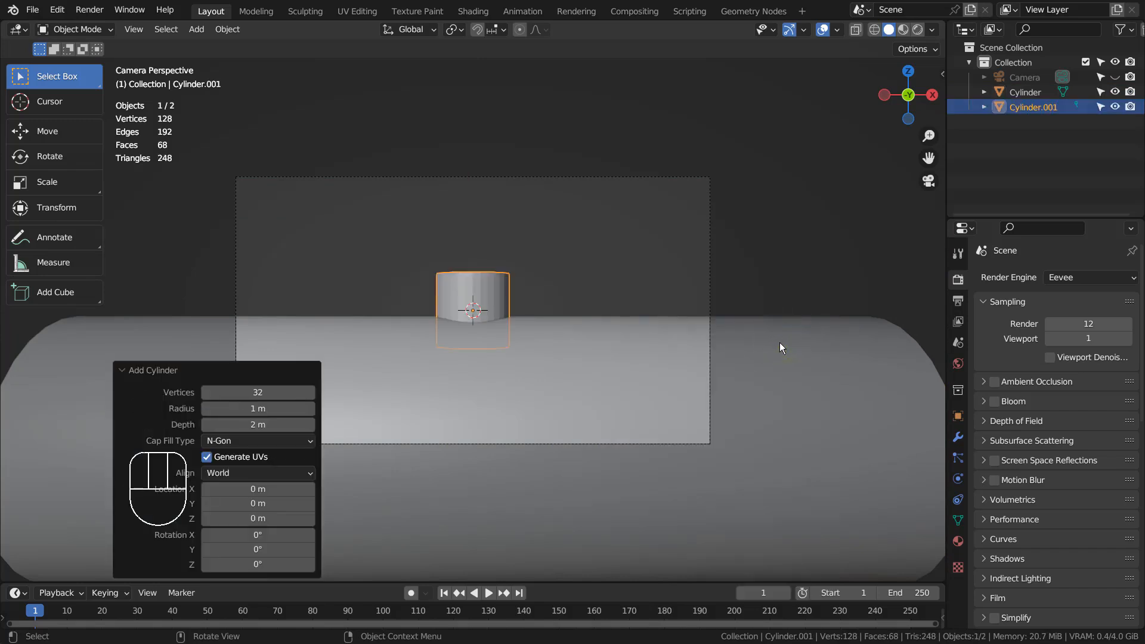
key(KP_3)
key(g)
key(y)
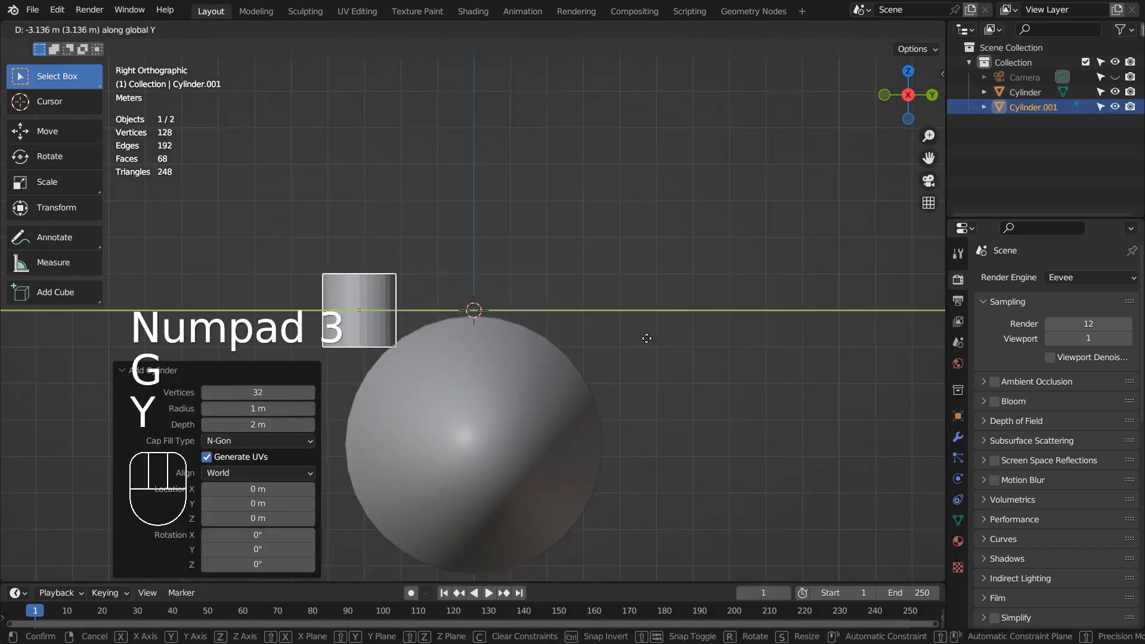
click(642, 339)
Stretch the second cylinder about 3.8 times along Z in the camera view and shade it smooth
key(KP_0)
key(s)
key(z)
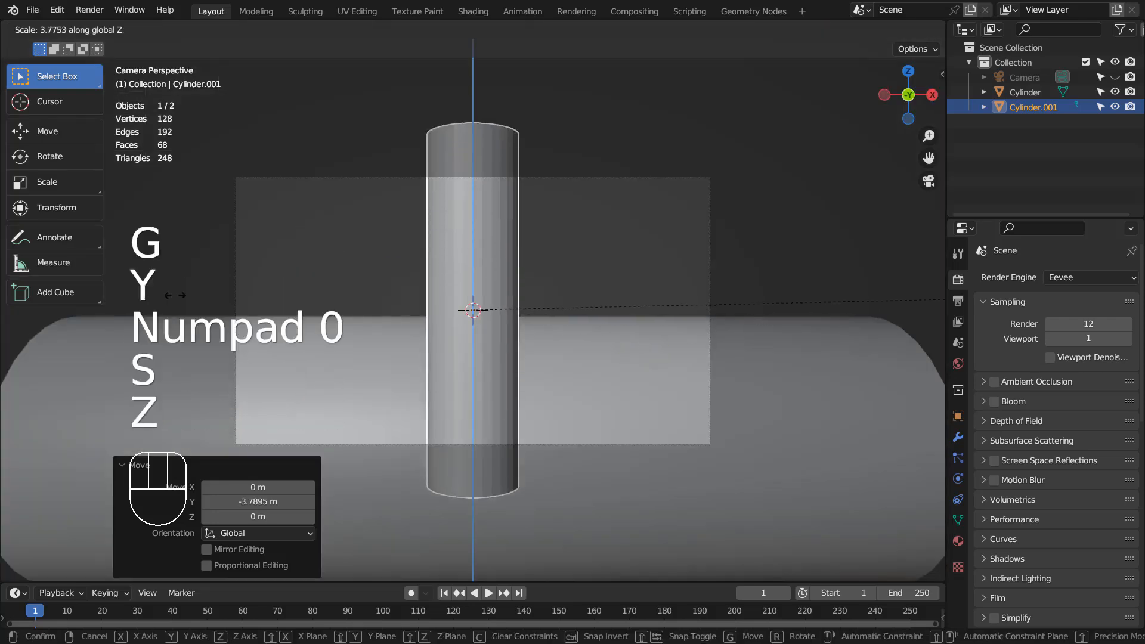
click(635, 291)
right_click(470, 246)
click(468, 248)
Narrow the upright cylinder along X and scale it overall to about 0.96
key(s)
key(x)
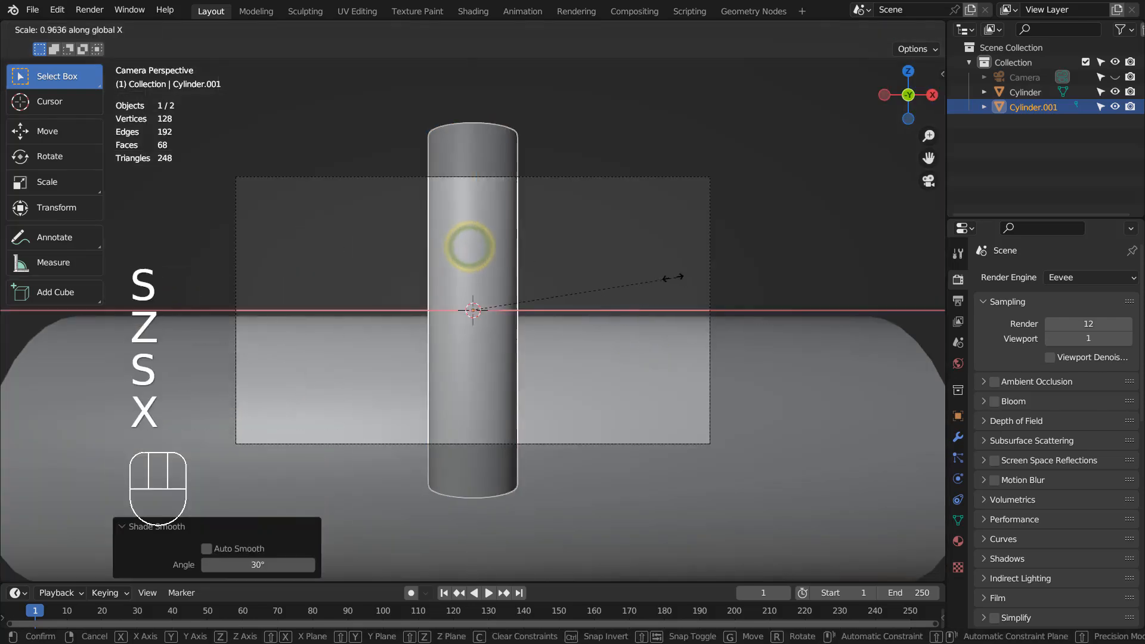
click(560, 281)
key(s)
click(622, 296)
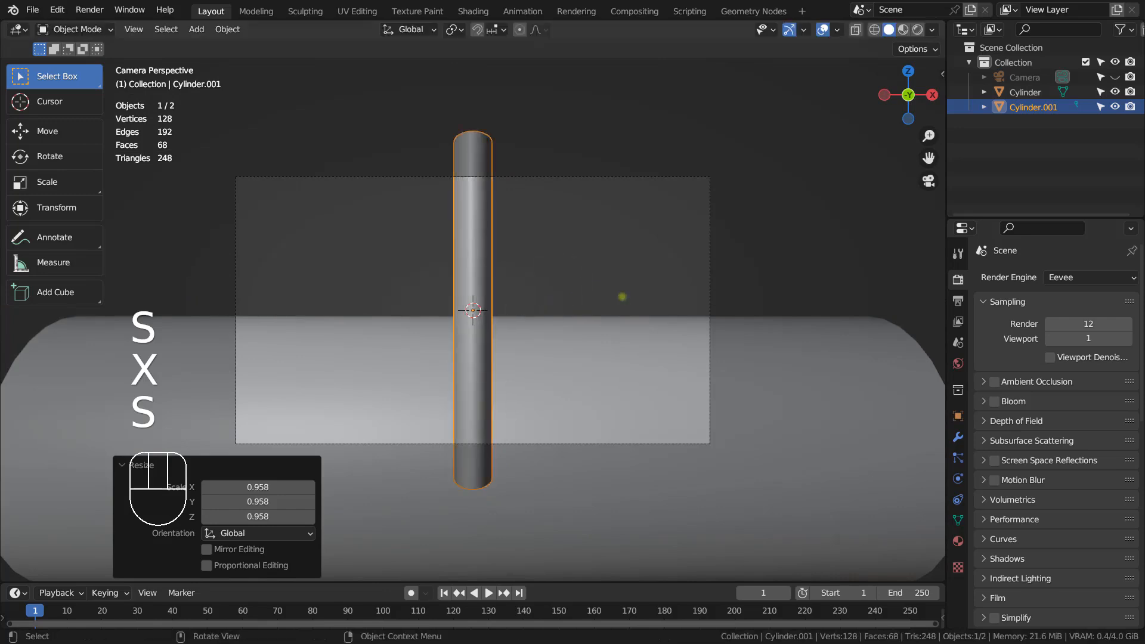
Place the upright cylinder near the left edge of the camera frame and scale it to about 0.5
key(g)
click(444, 229)
key(s)
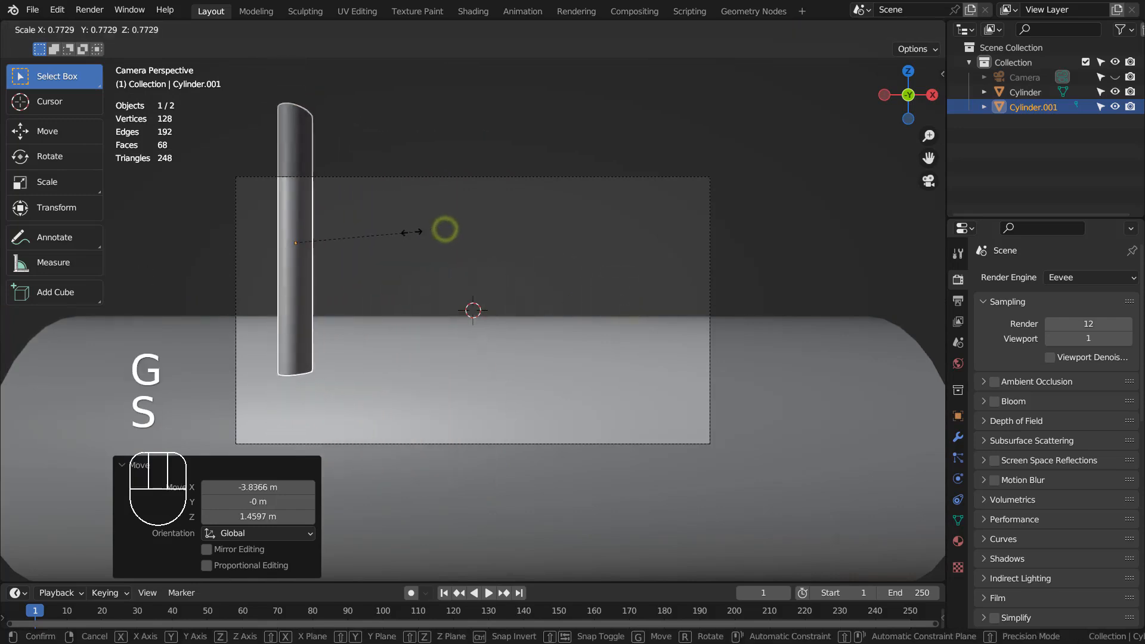
click(370, 234)
key(g)
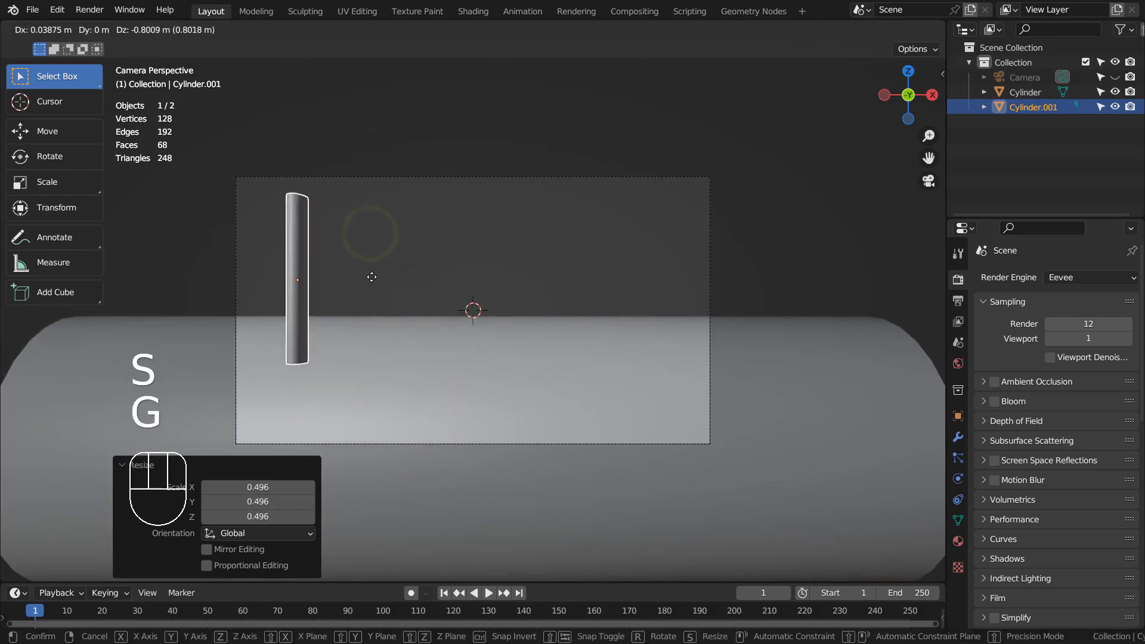
click(372, 278)
Duplicate the upright cylinder about 7.84 m along X toward the frame's right side and scale the copy about 3.89 times
key(shift+d)
click(734, 344)
key(s)
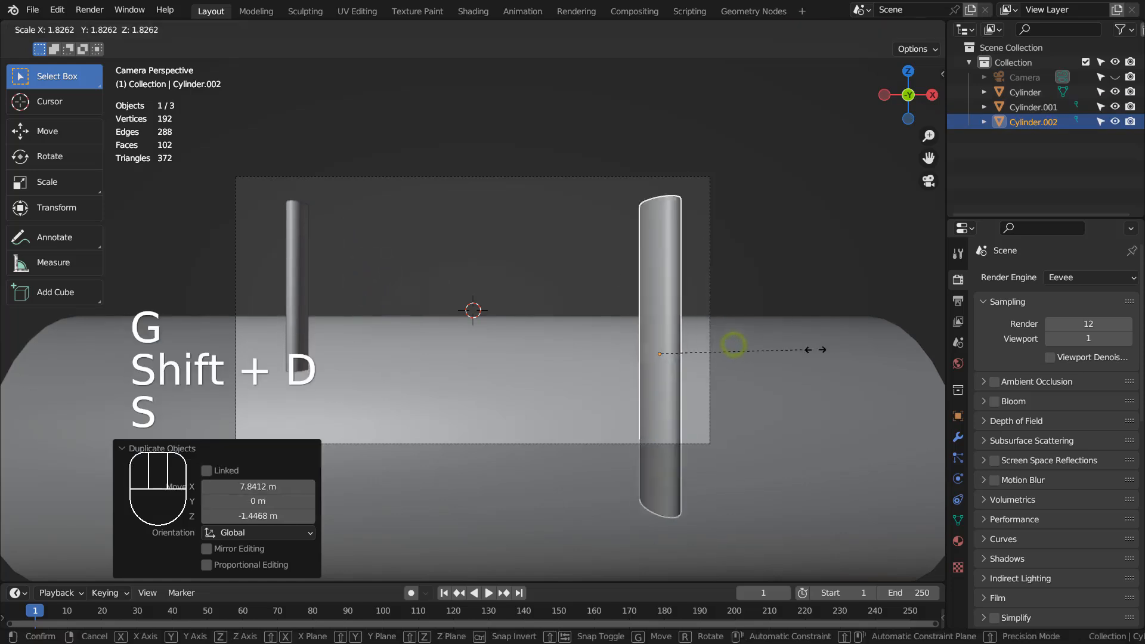
click(20, 350)
key(g)
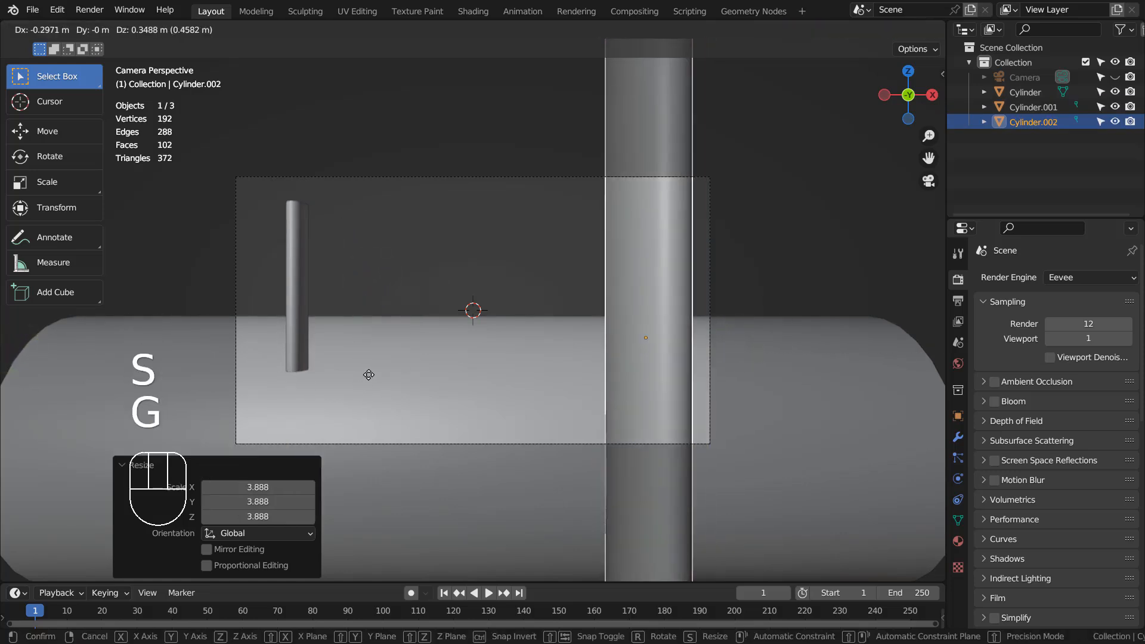
click(358, 371)
Shrink the copied cylinder to a slim post and shift it about 0.23 m along both X and Z
key(s)
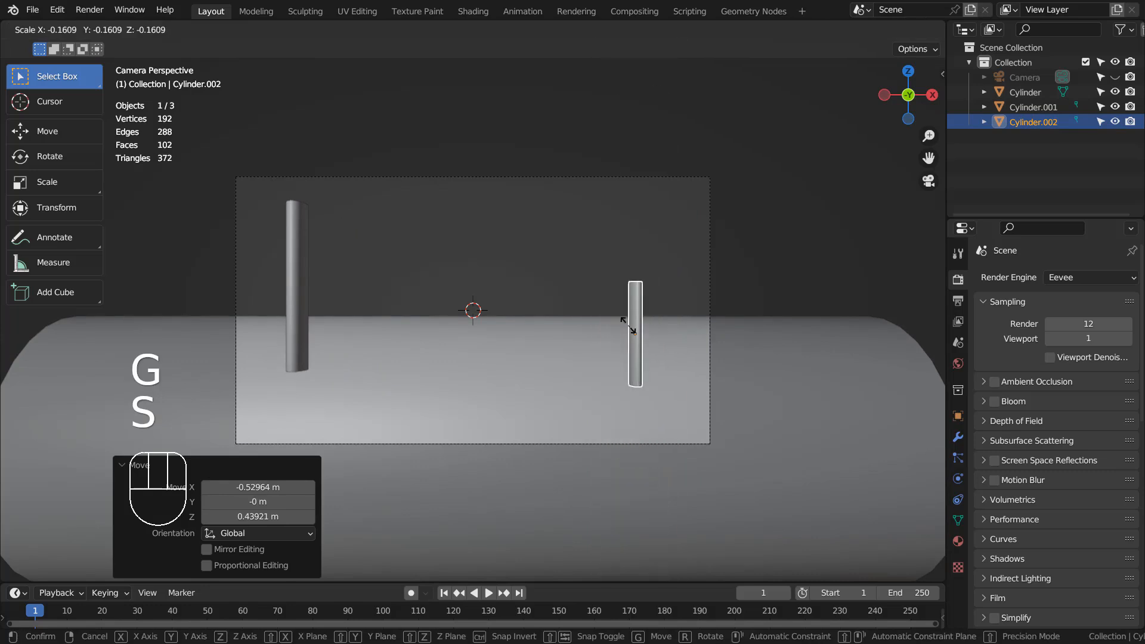
click(649, 326)
key(g)
click(661, 316)
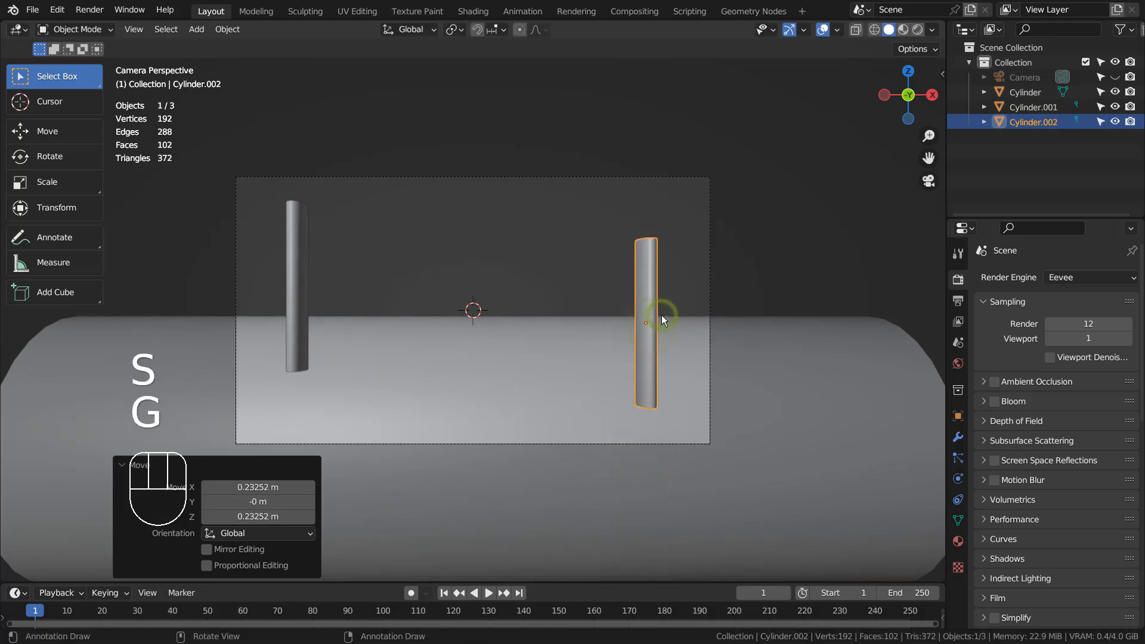
Move the copied post about 7.94 m along Y, behind the horizontal cylinder, and return to the camera view
key(KP_3)
key(g)
key(y)
click(6, 280)
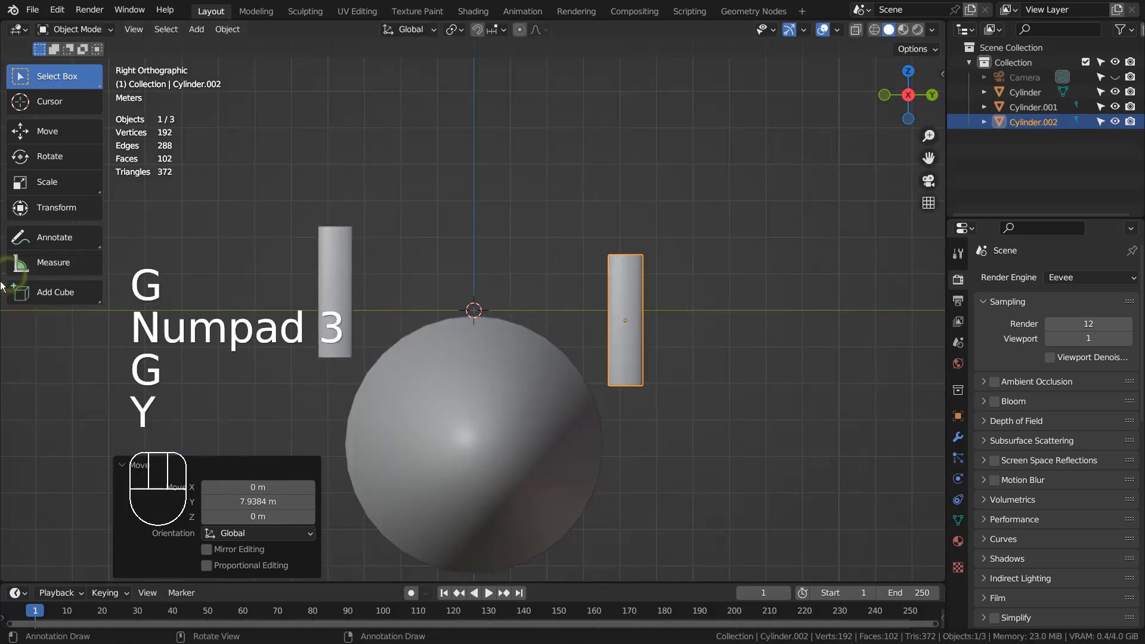
key(KP_0)
key(KP_0)
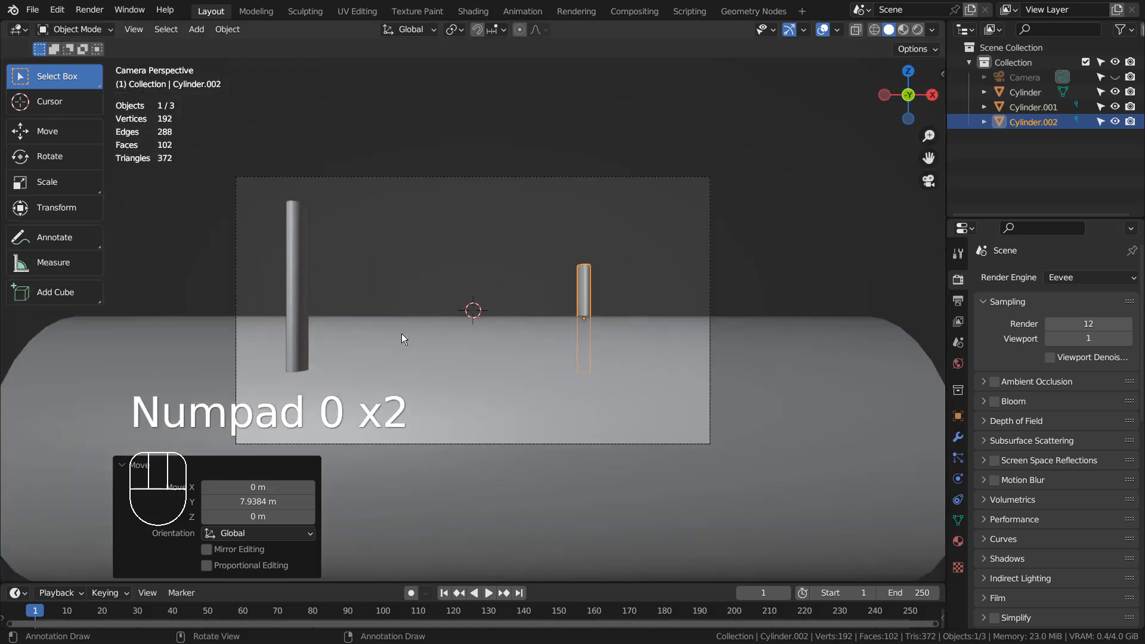
Enlarge the rear post about 2.31 times and shift it about 2.48 m along X and 0.34 m along Z
key(s)
click(726, 345)
key(g)
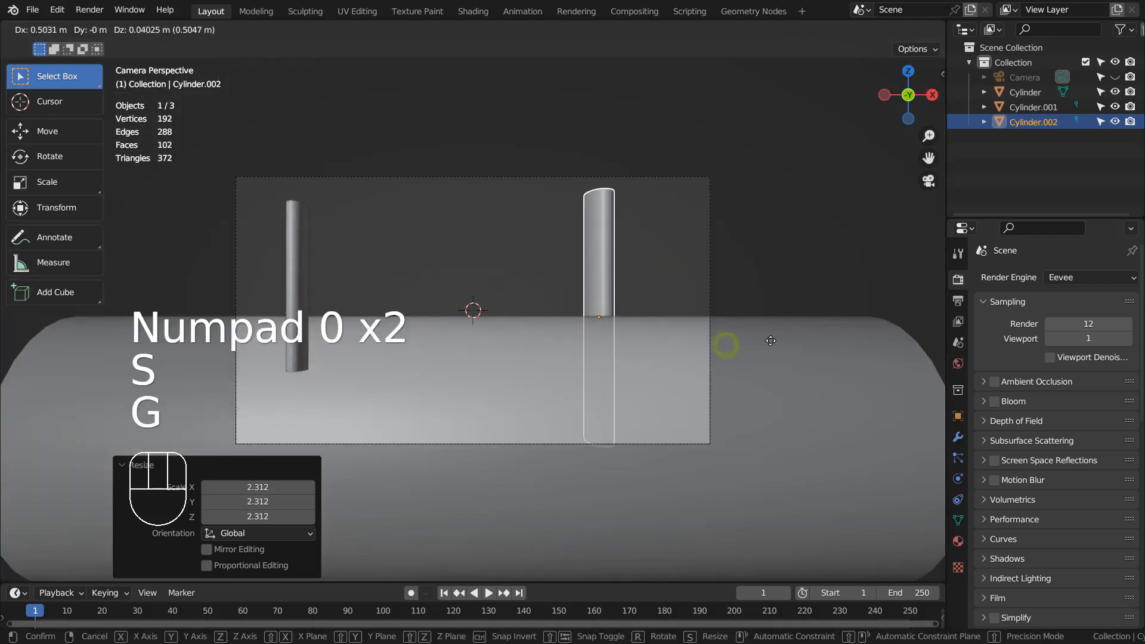
click(800, 335)
Duplicate the rear post to just right of the frame's centre and scale the copy to about 0.57
key(shift+d)
click(658, 400)
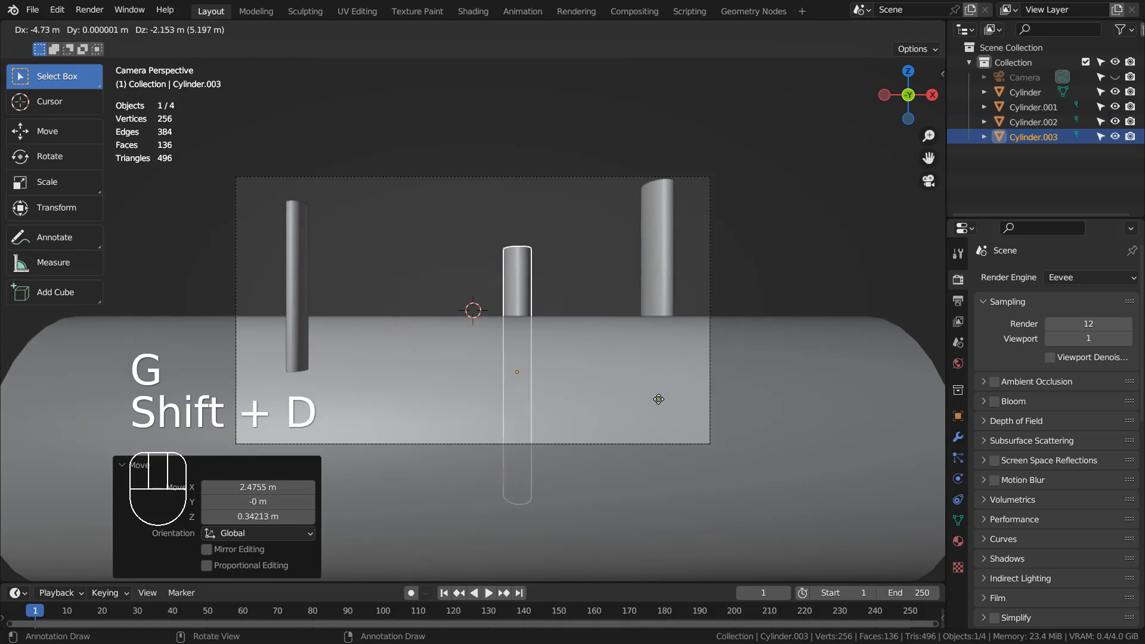
key(s)
click(602, 379)
key(d)
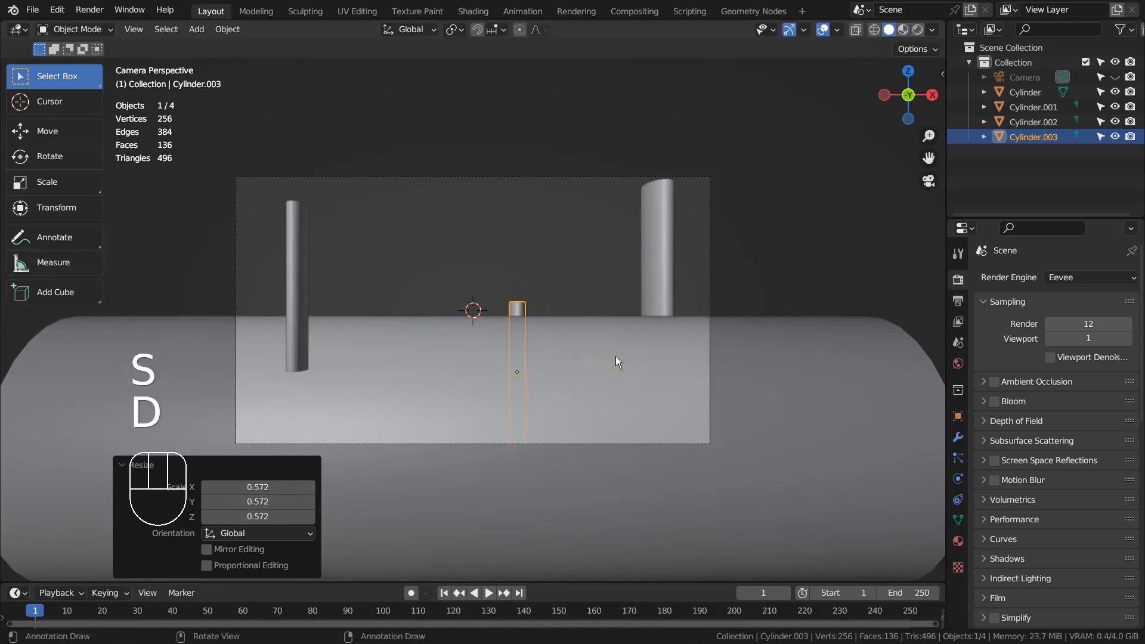
key(g)
click(631, 281)
key(s)
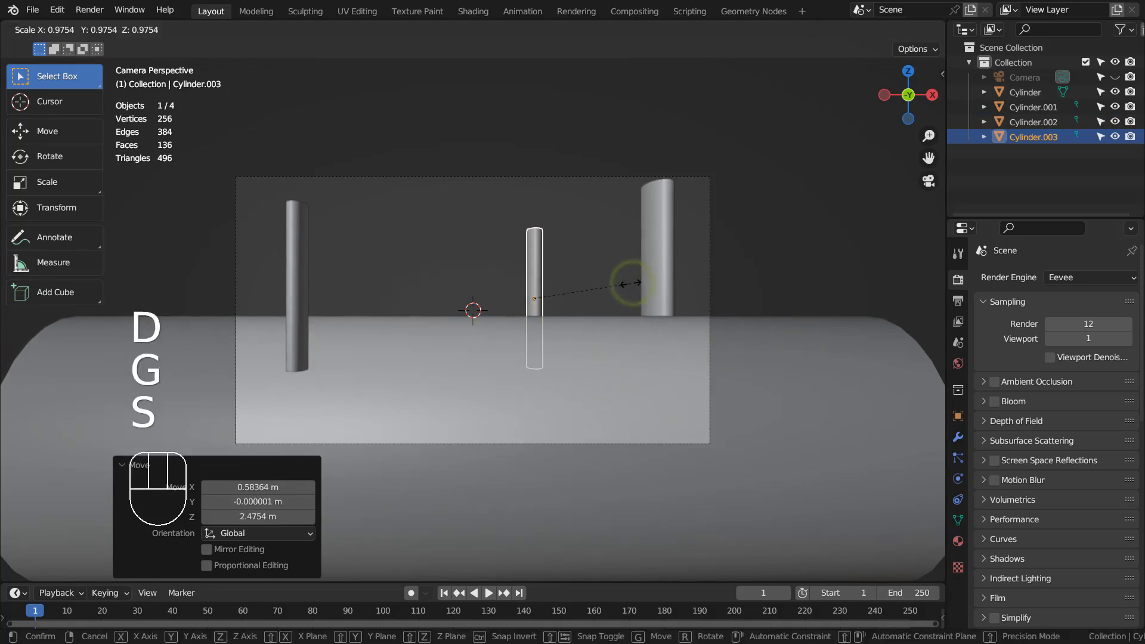
key(z)
right_click(595, 281)
Narrow the post right of the frame's centre to about 0.32 along X
key(s)
key(x)
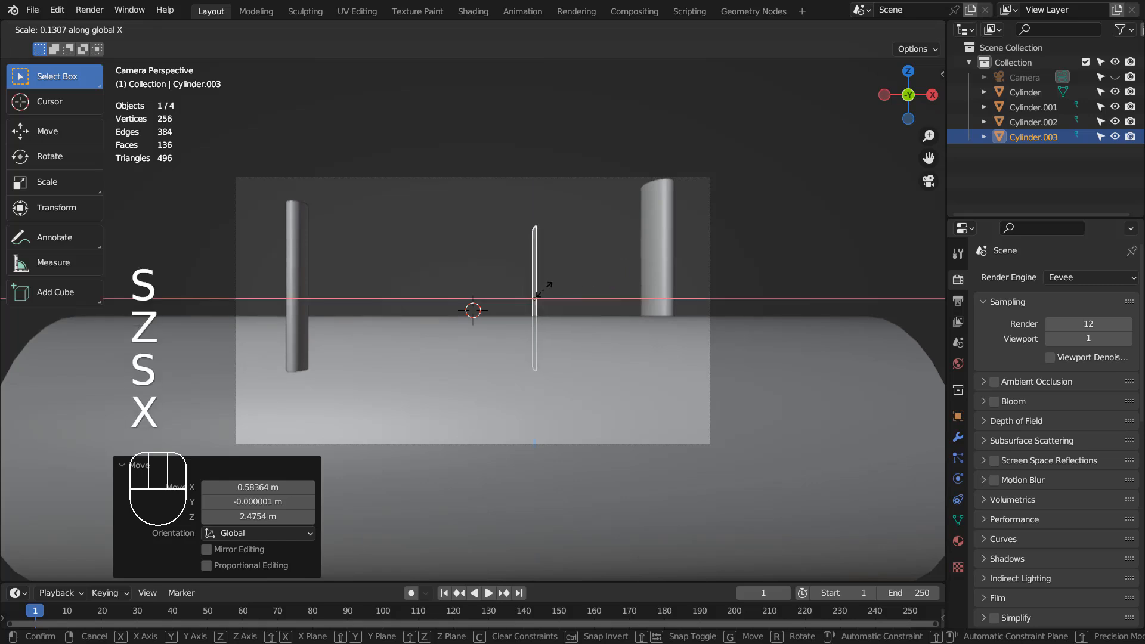
click(565, 288)
Duplicate the thin post six times, spreading the copies at varied heights across the whole width of the camera frame
key(shift+d)
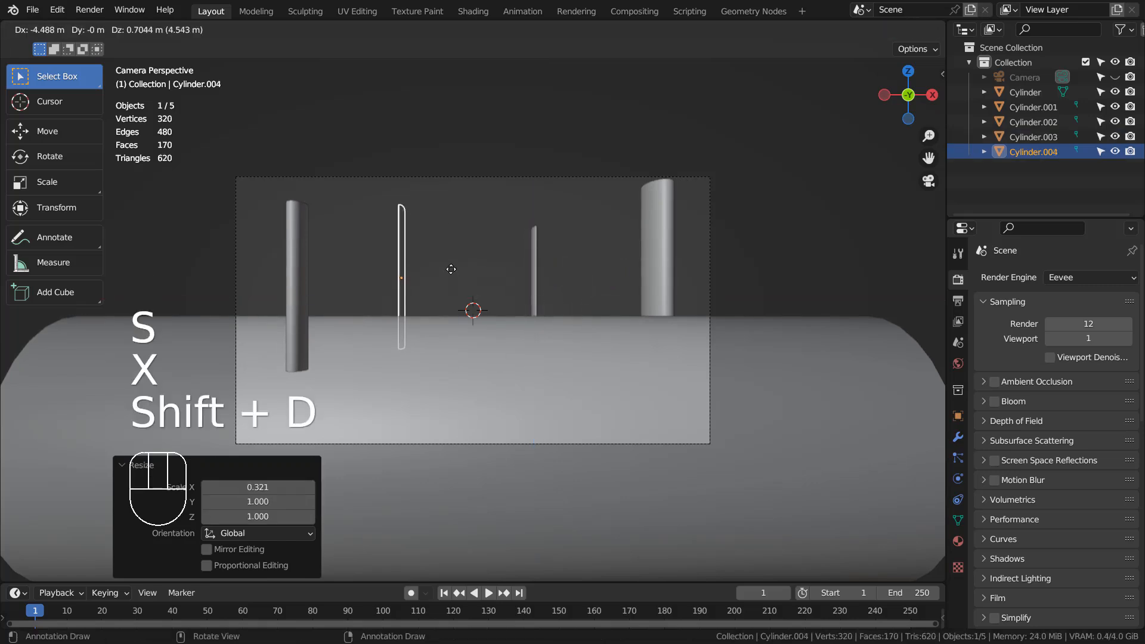
click(451, 268)
key(shift+d)
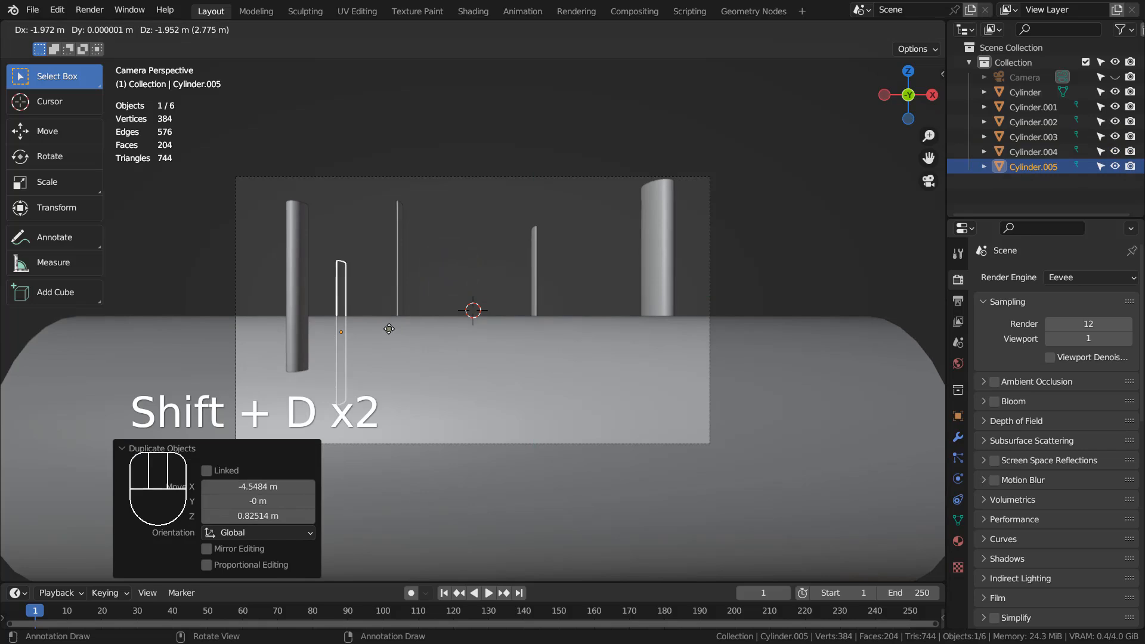
click(389, 328)
key(shift+d)
click(656, 346)
key(shift+d)
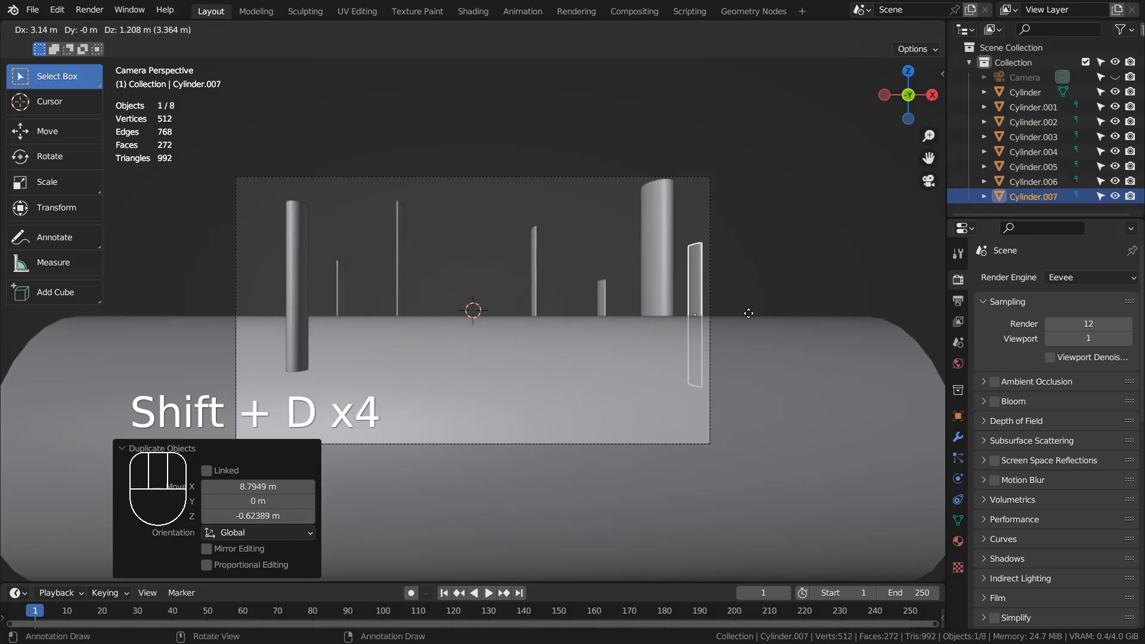
click(752, 312)
key(shift+d)
click(522, 299)
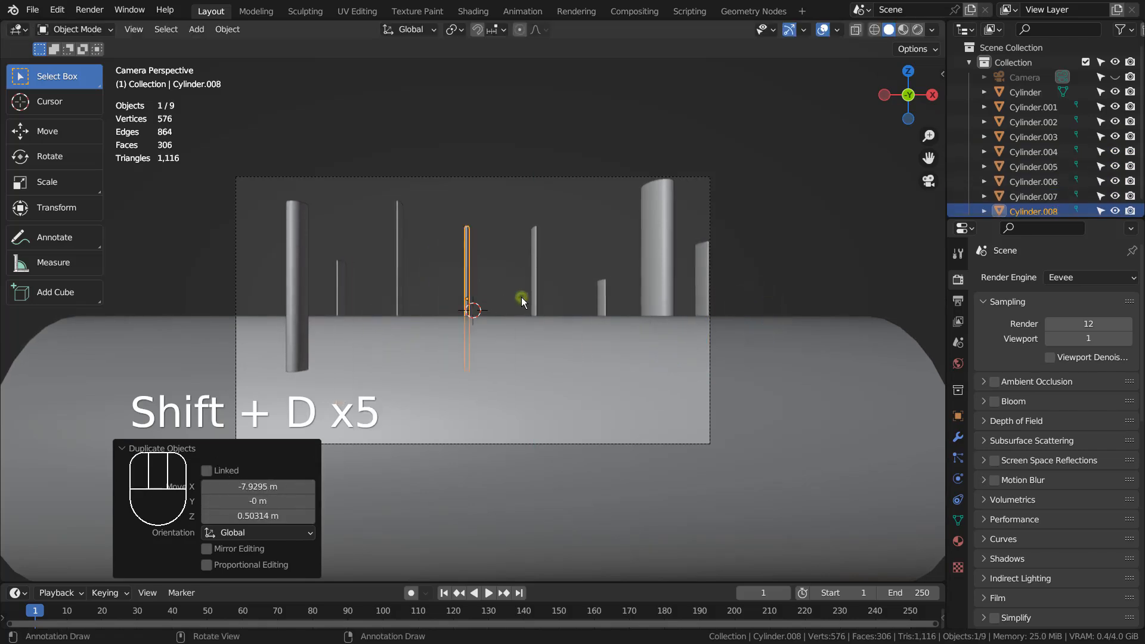
key(shift+d)
click(312, 285)
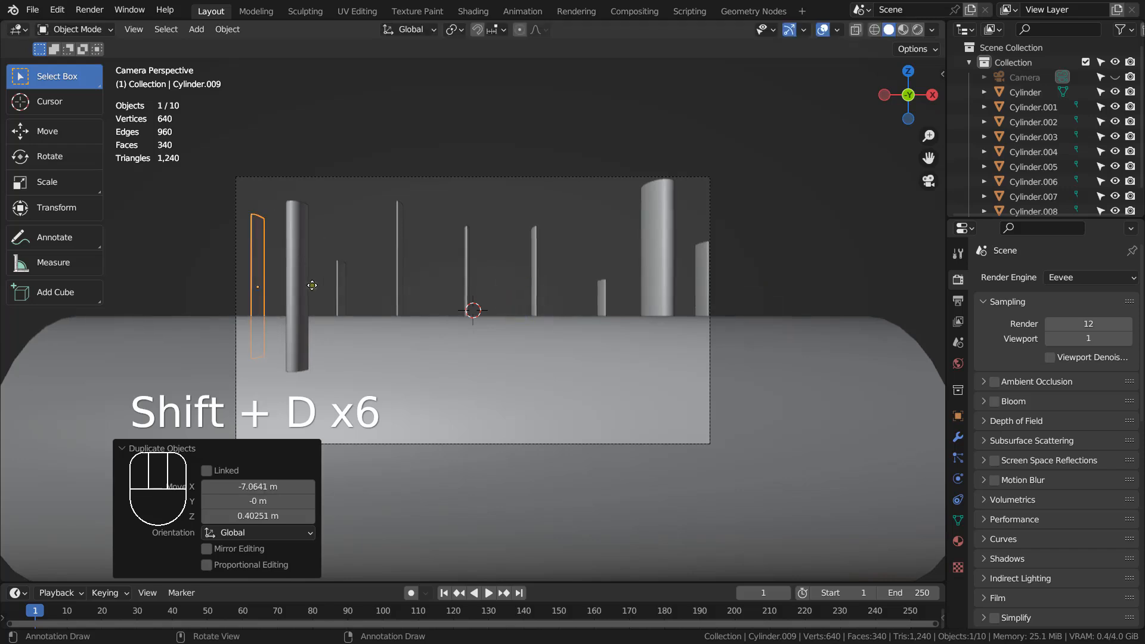
Deselect everything and render the camera view of the scene
click(452, 219)
key(F12)
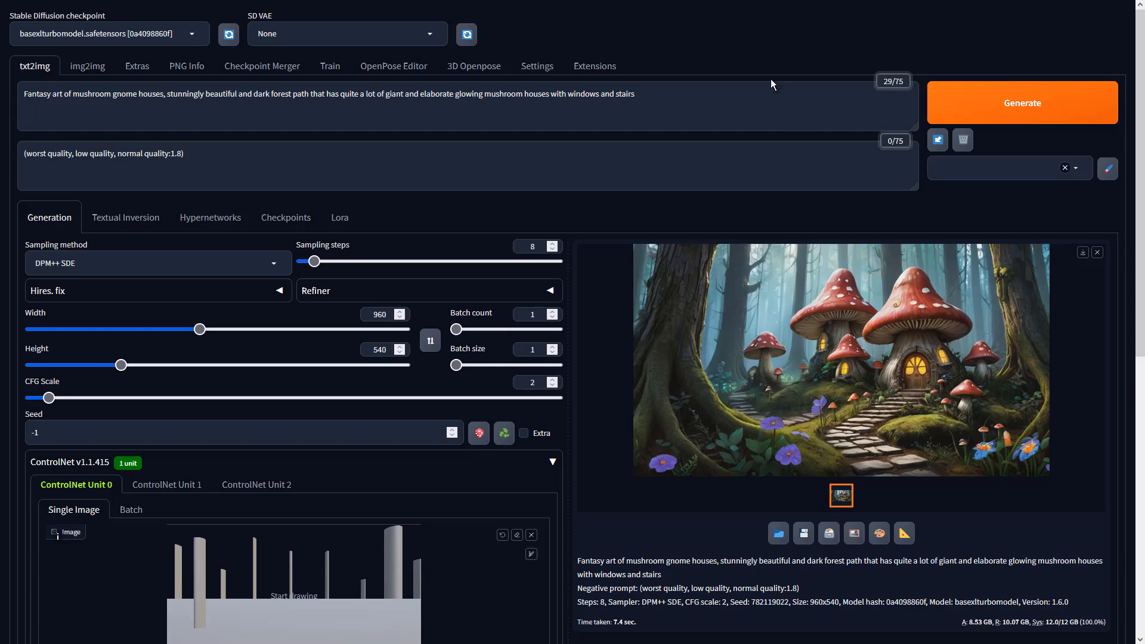
click(736, 94)
click(548, 158)
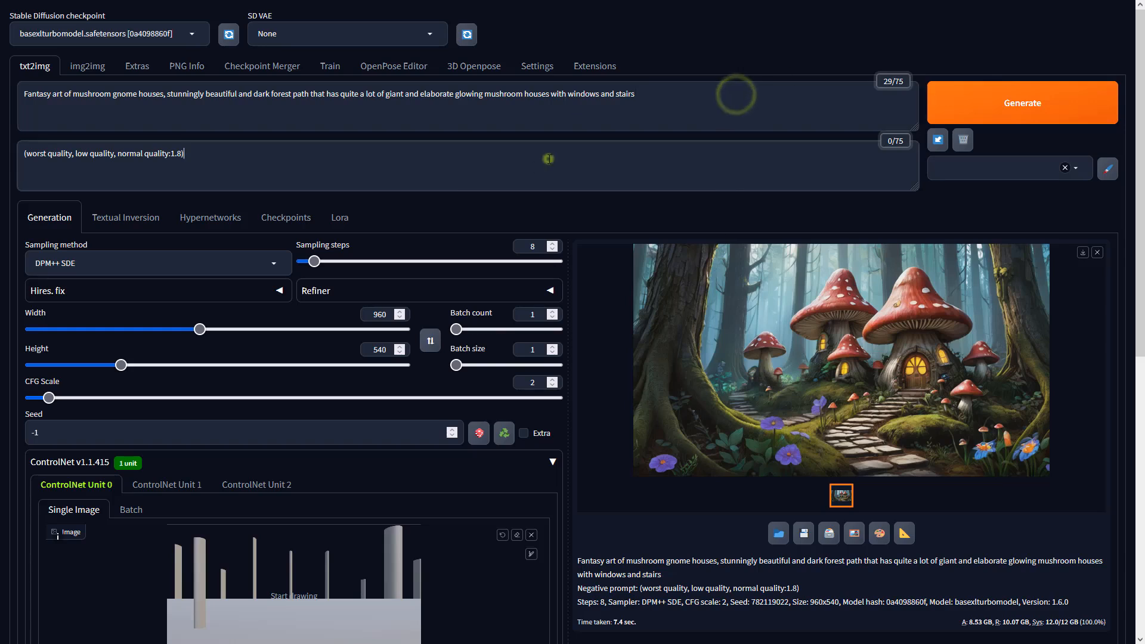
click(388, 316)
click(387, 348)
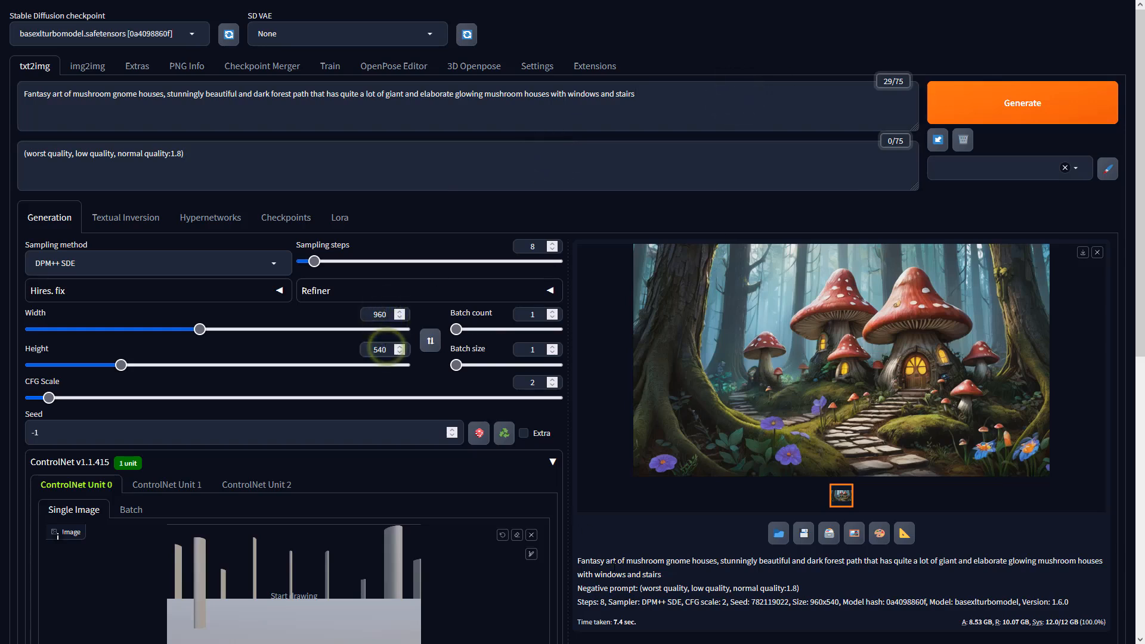
Set ControlNet Unit 0 to the Depth control type with preprocessor none, keeping the sai_xl_depth_256lora model
scroll(611, 560, down, 7)
click(159, 325)
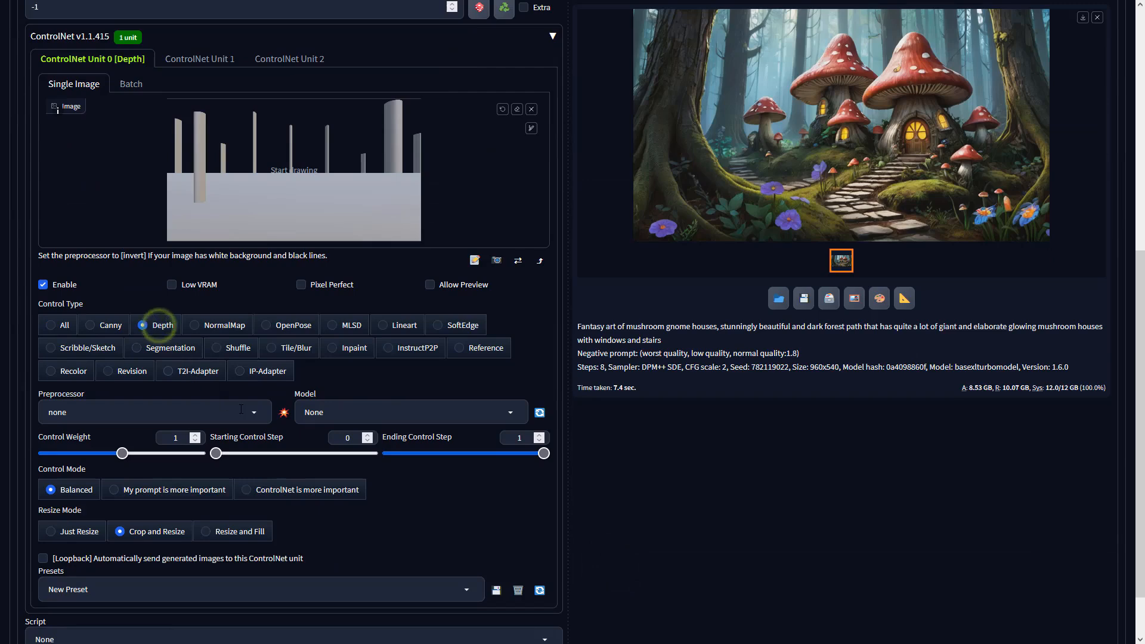
click(255, 413)
click(65, 346)
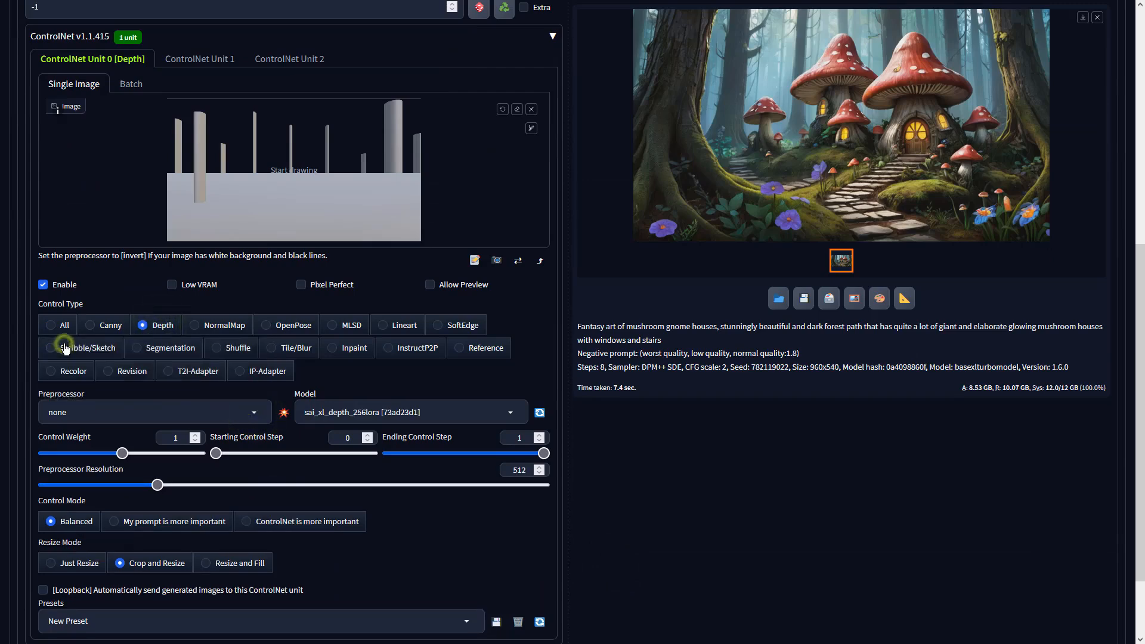
click(366, 412)
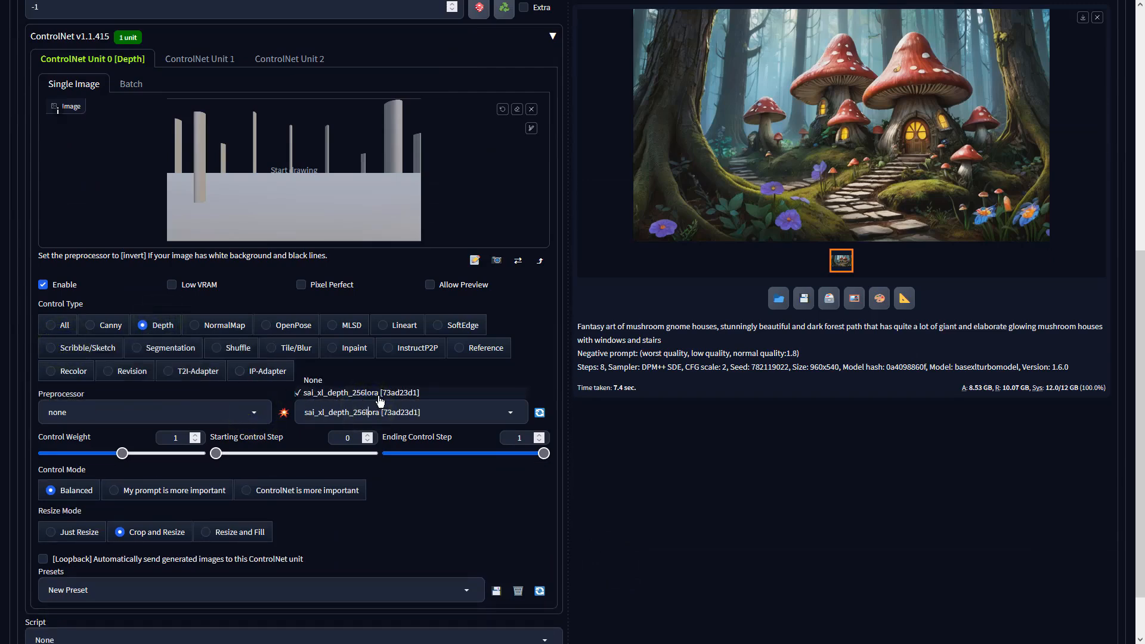
click(694, 368)
Generate the mushroom gnome house image guided by the depth ControlNet unit
scroll(686, 334, up, 7)
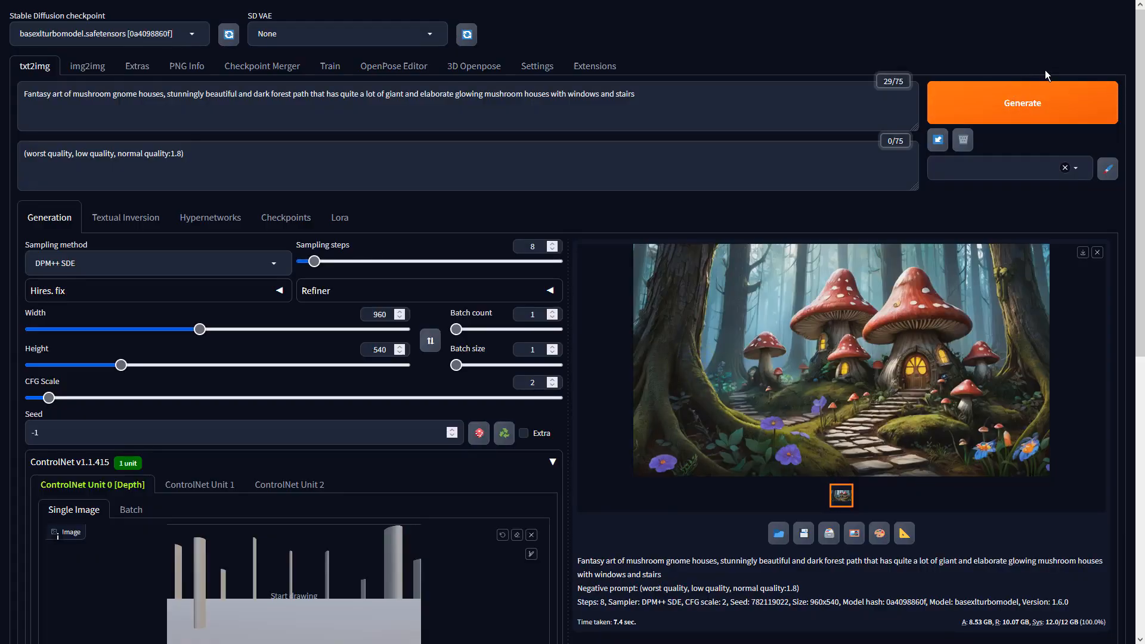
click(1046, 103)
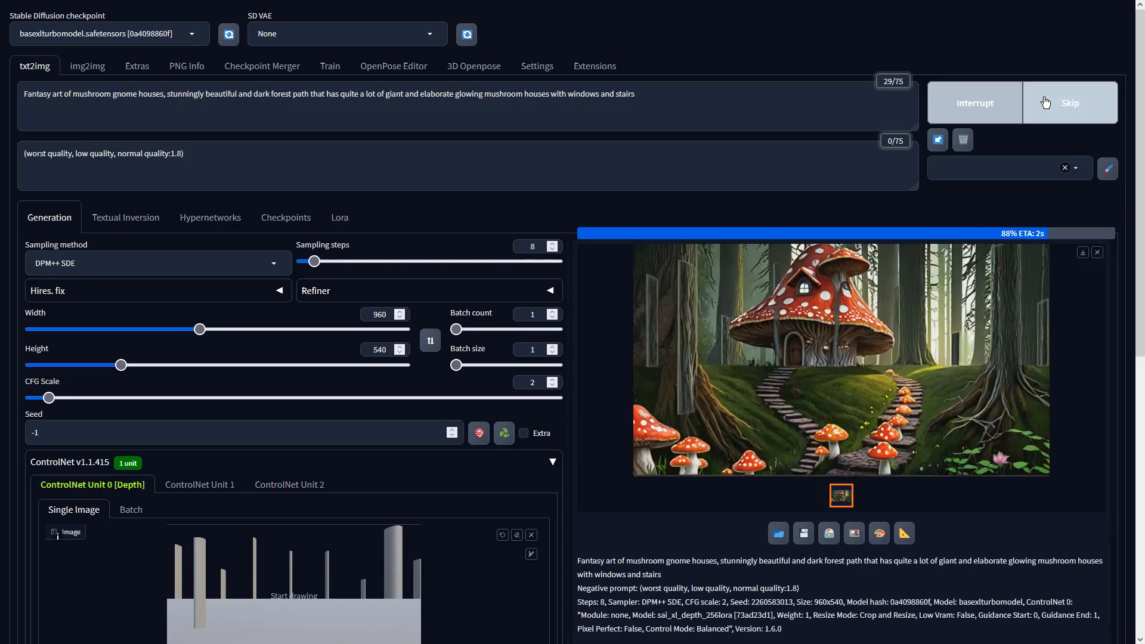
View the generated mushroom house image at full size and send it to img2img
click(968, 343)
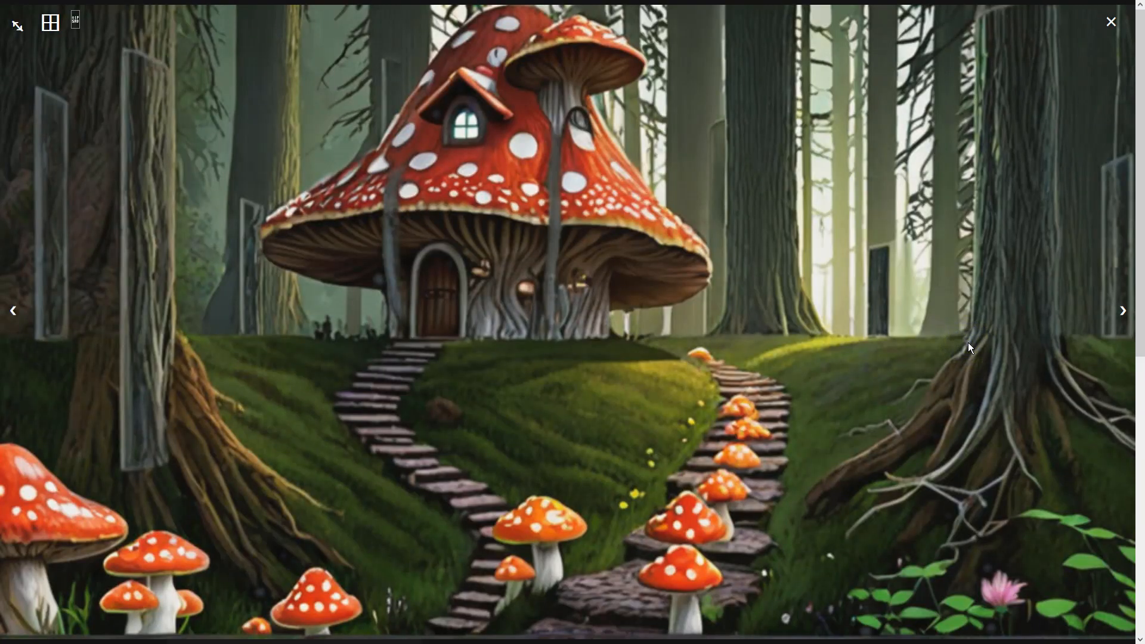
click(968, 342)
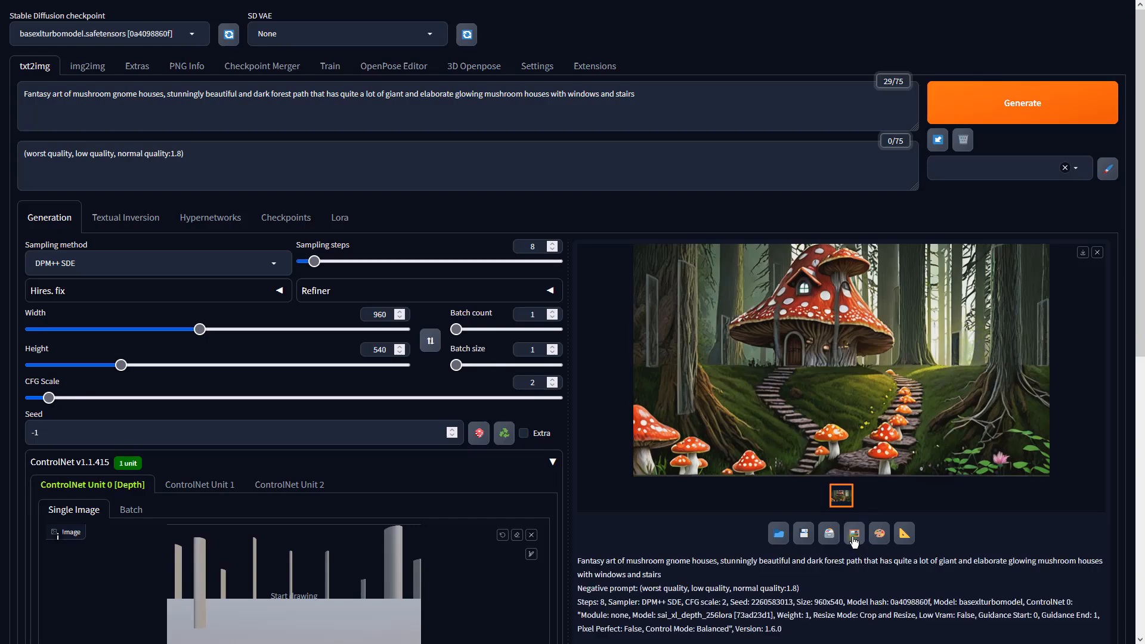
click(855, 469)
Set the img2img CFG scale to 2 and the sampling method to DPM++ SDE, and generate four variations
scroll(439, 432, down, 5)
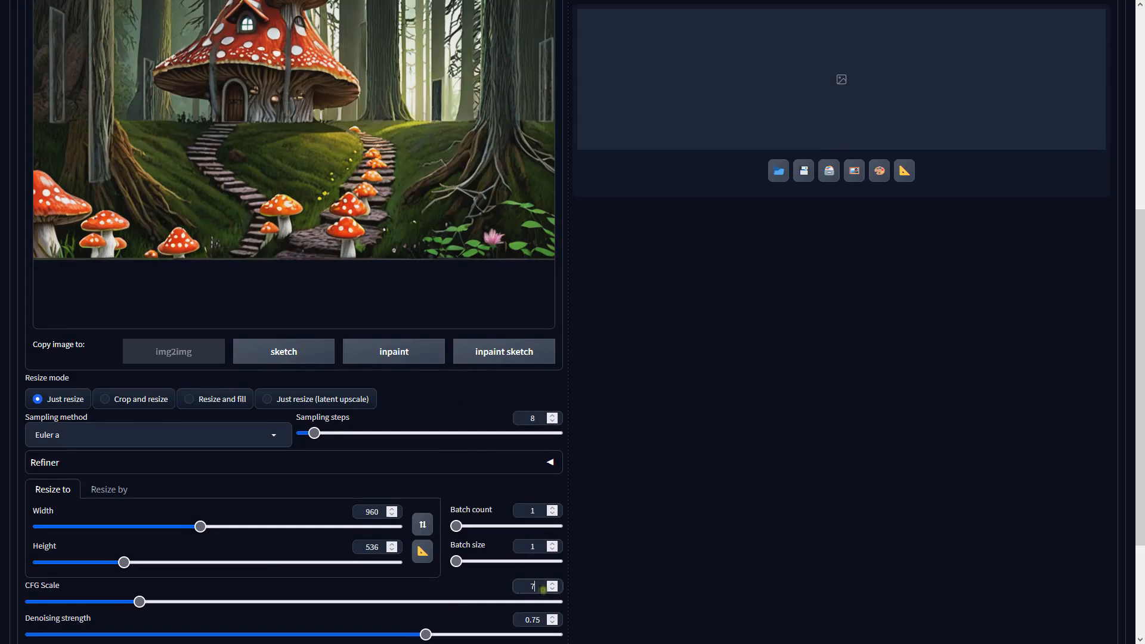
key(BackSpace)
text(2)
click(272, 435)
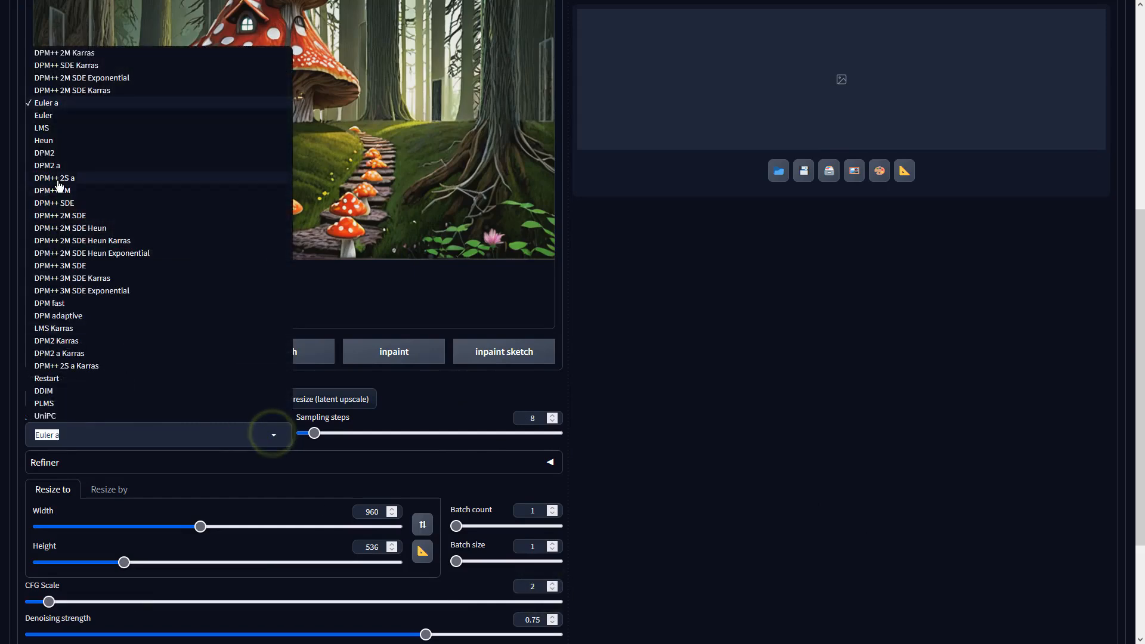
click(59, 203)
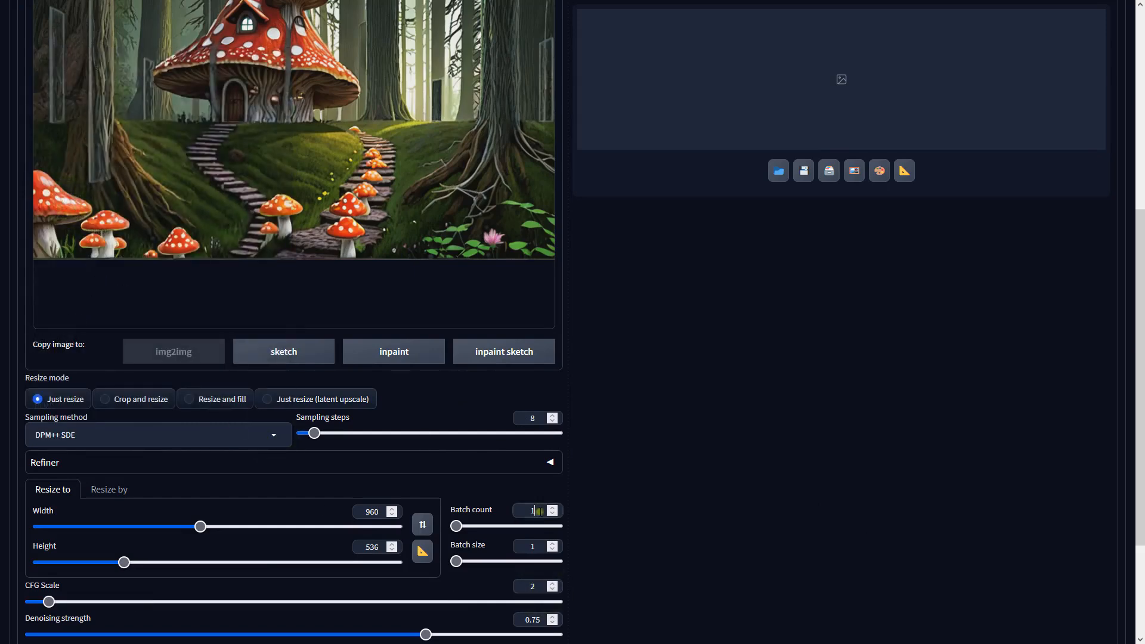
scroll(672, 464, up, 6)
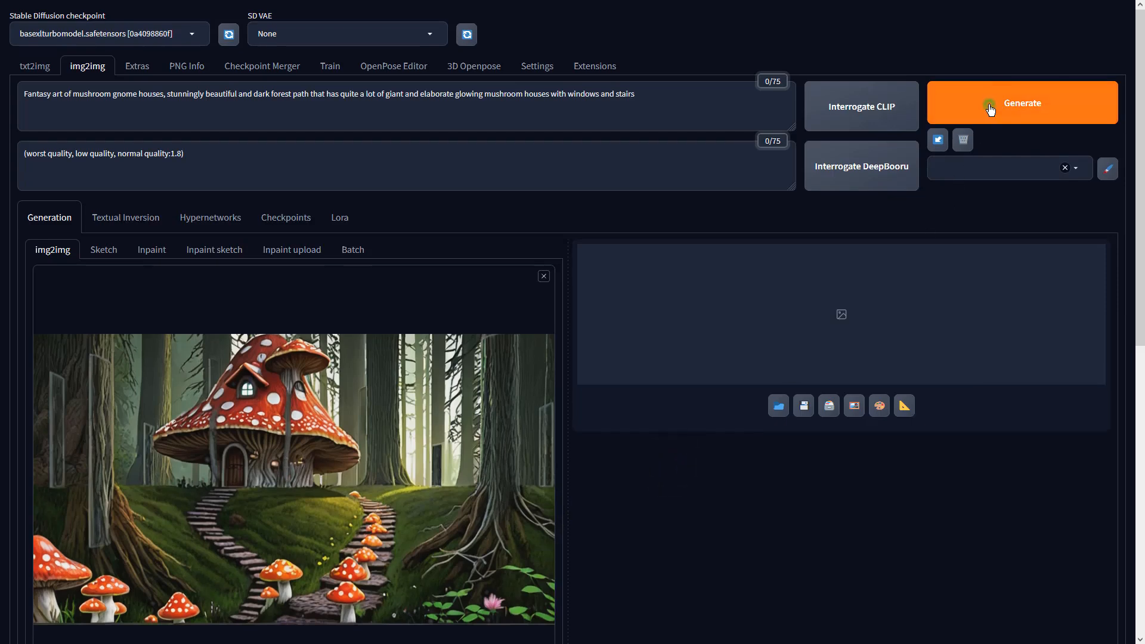
click(990, 108)
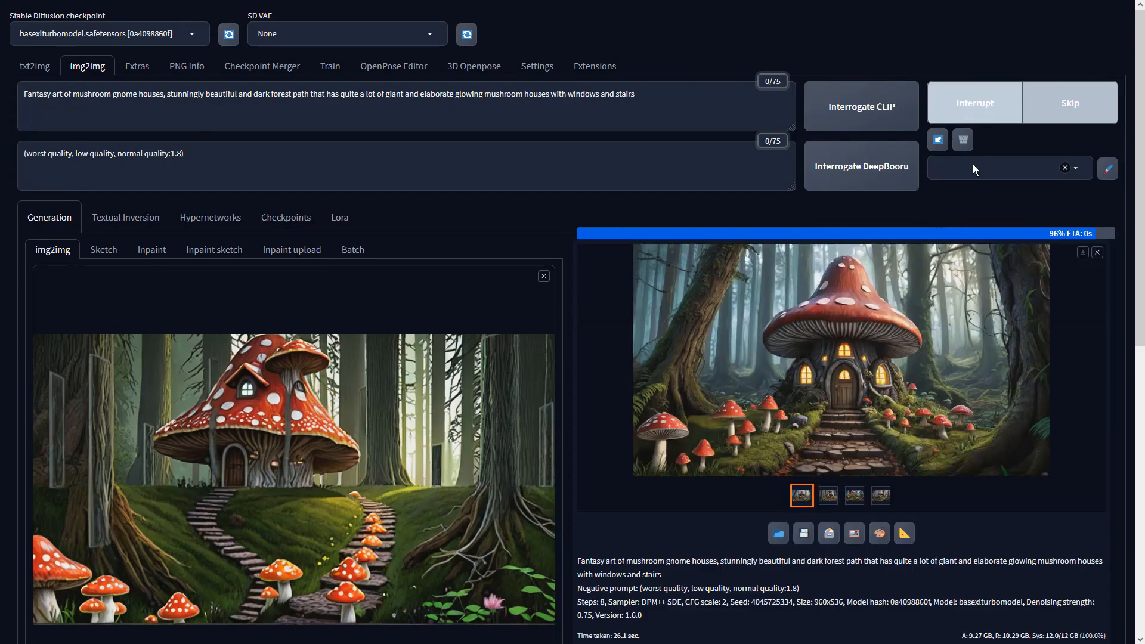
Browse the generated variations at full size and settle on the brown mushroom house with two wooden stairways
click(928, 357)
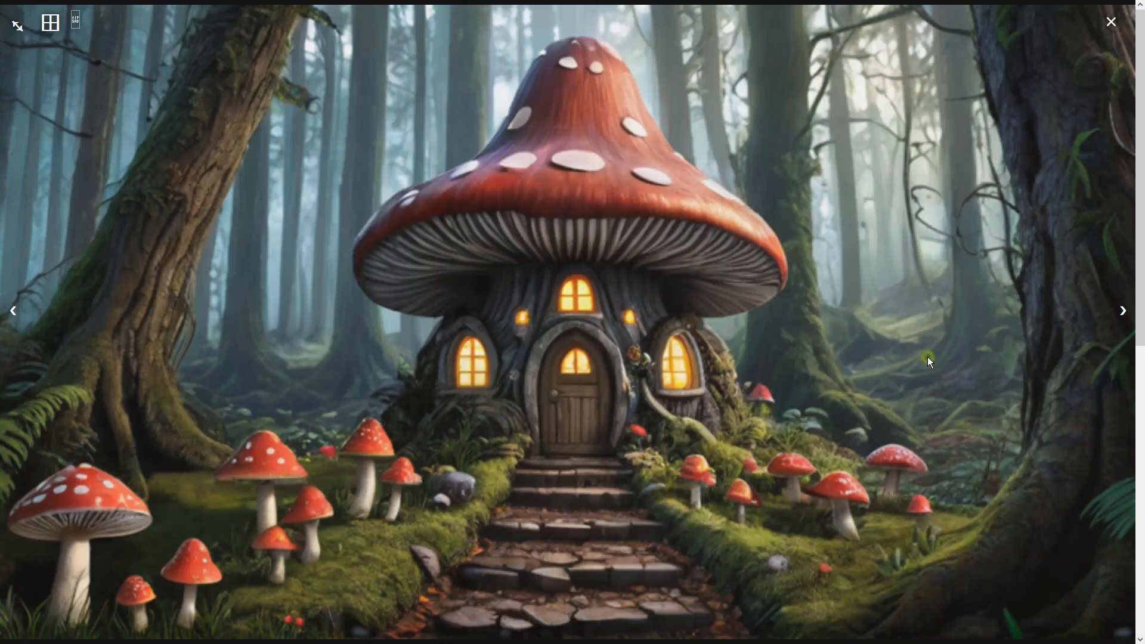
click(1122, 310)
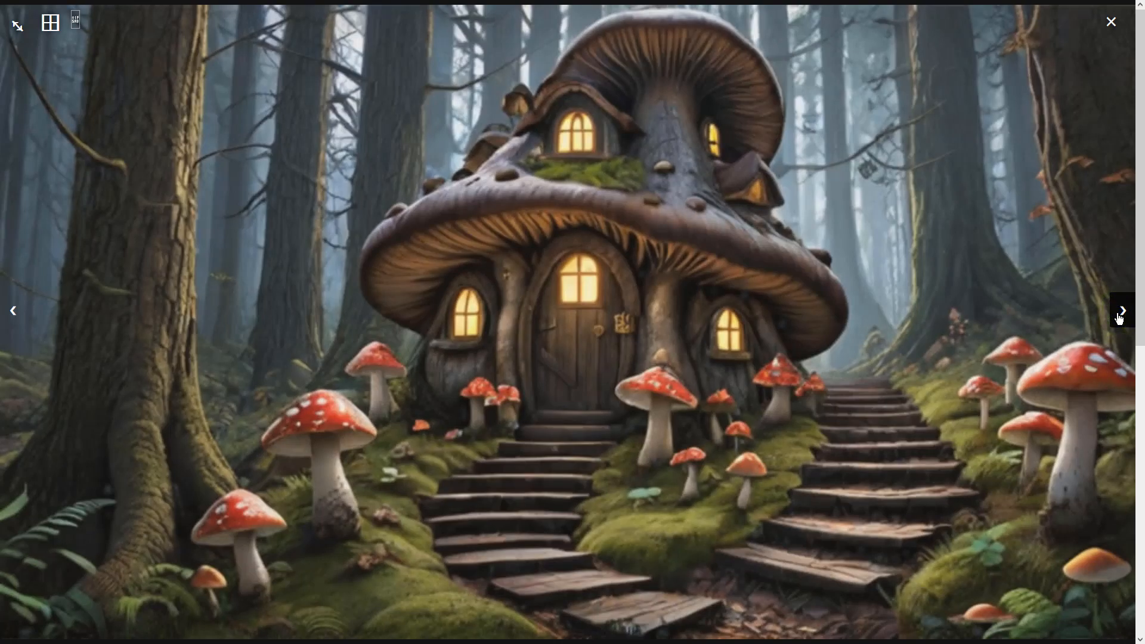
click(1119, 318)
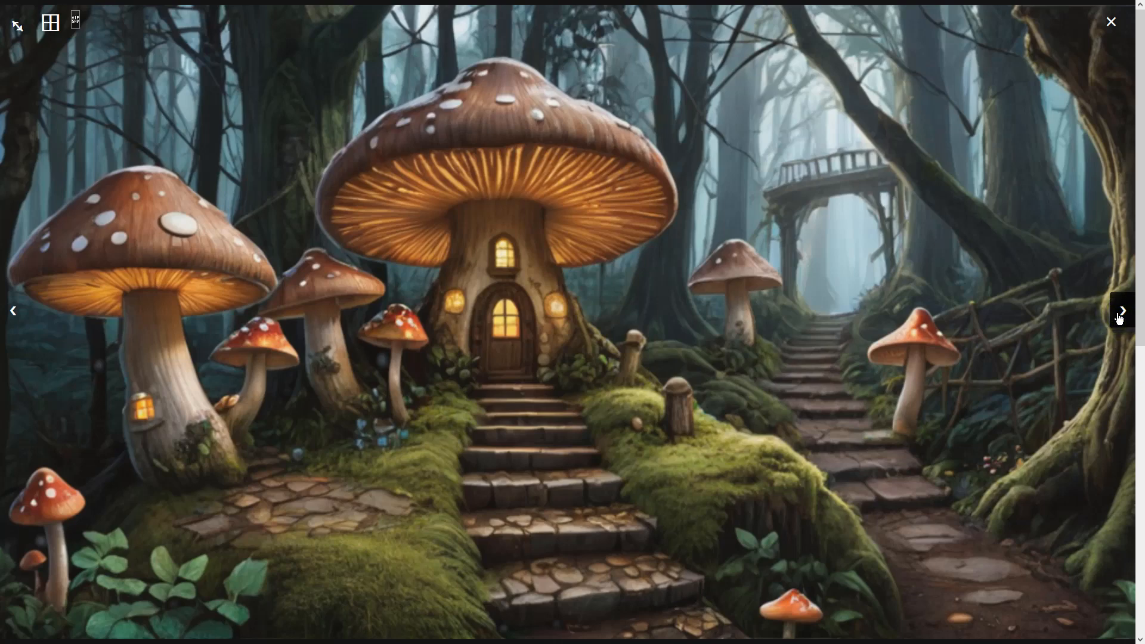
click(1119, 318)
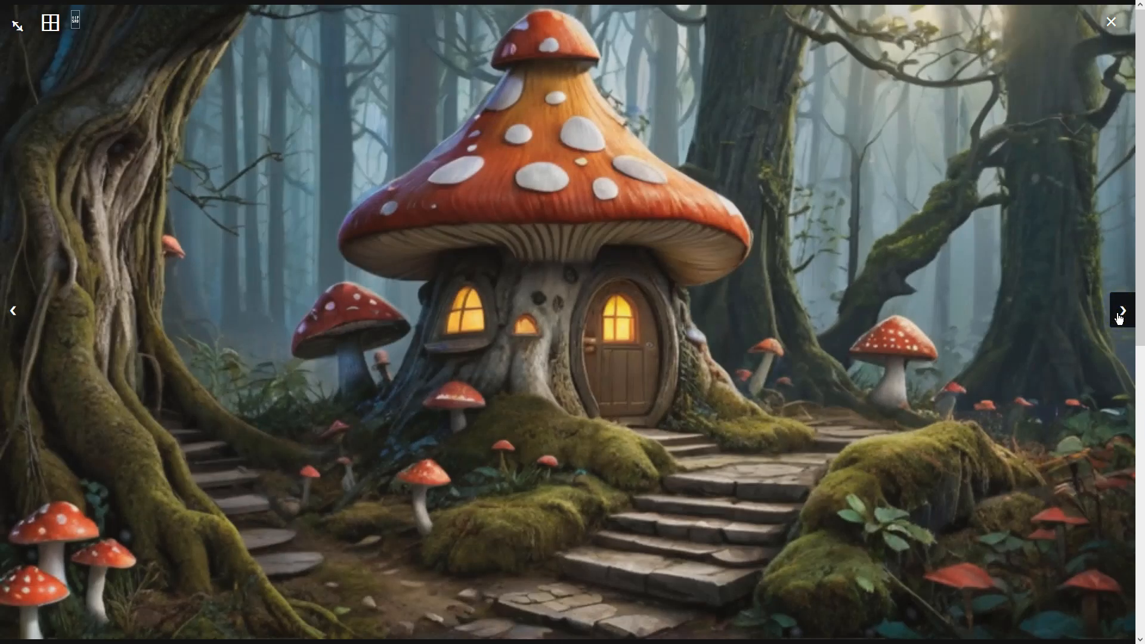
click(1119, 318)
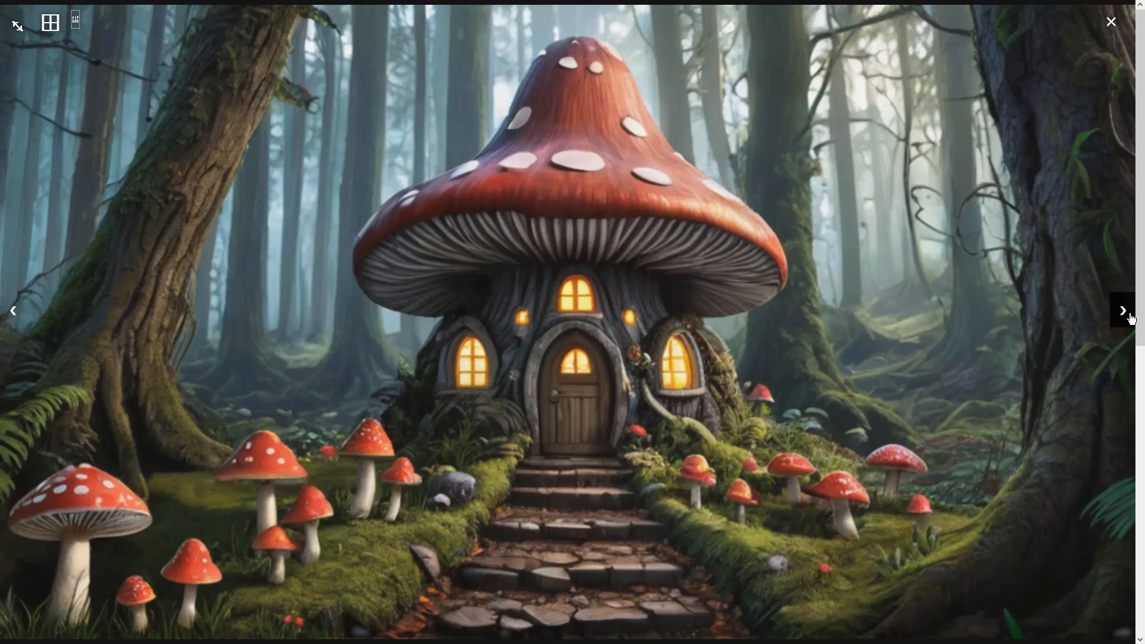
click(1124, 316)
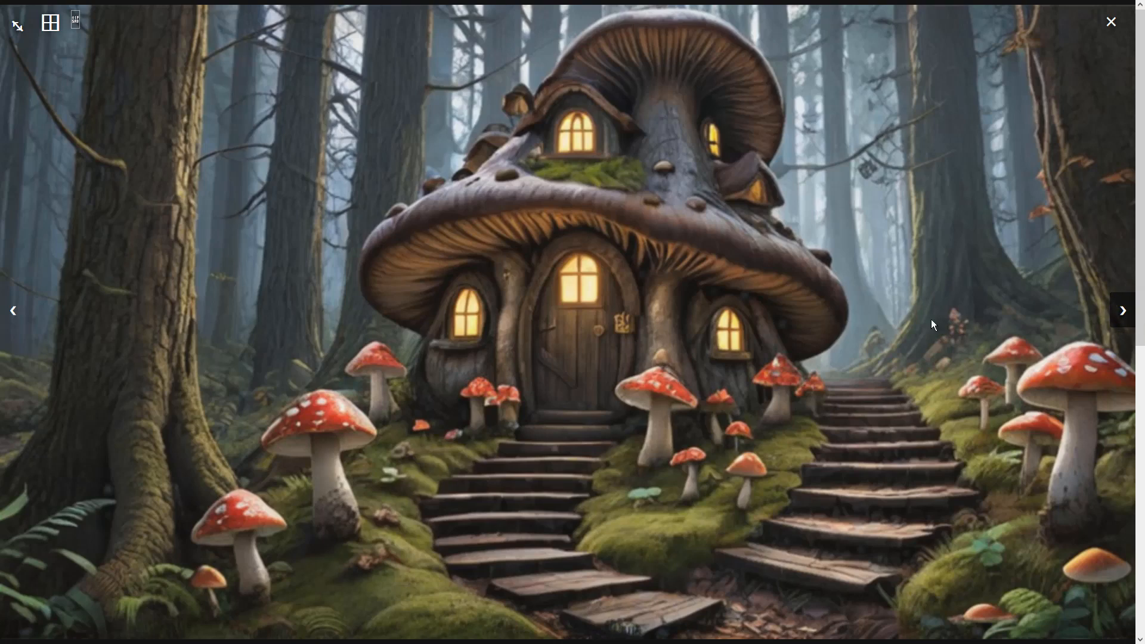
click(901, 309)
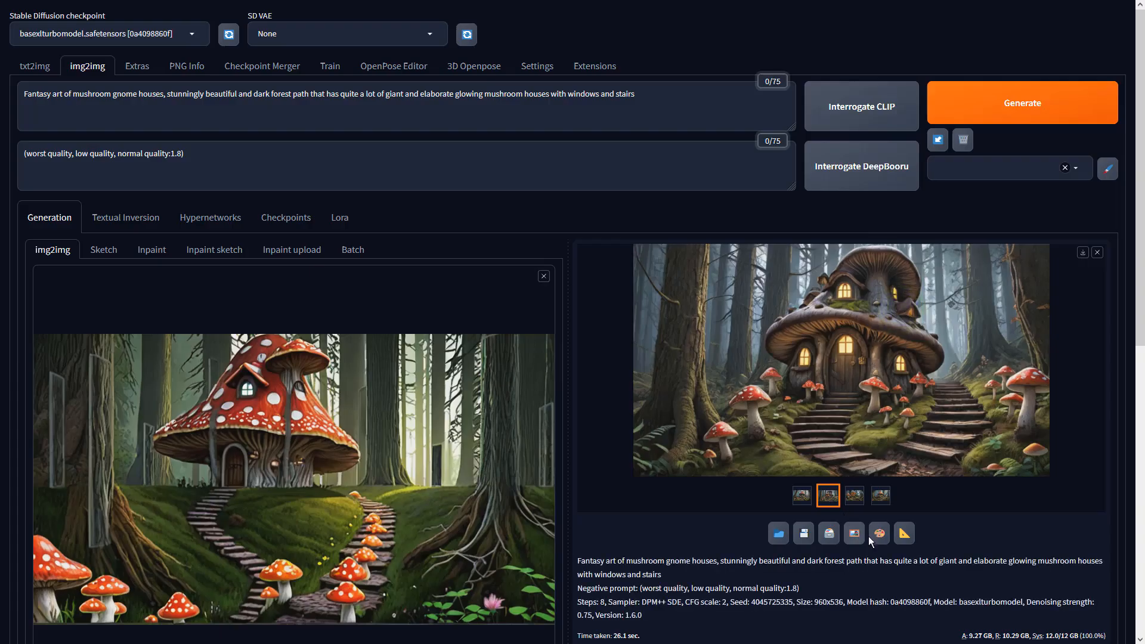
Send the selected image to Extras and process it with resize 1 and the 4x-UltraSharp upscaler
click(904, 535)
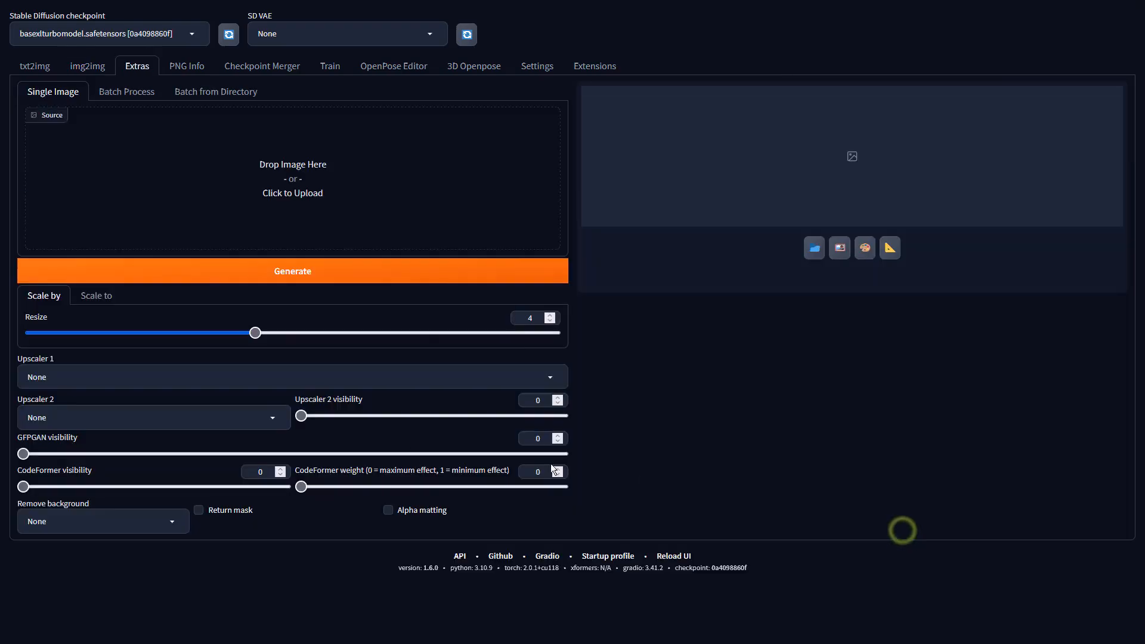
double_click(533, 318)
text(1)
click(492, 372)
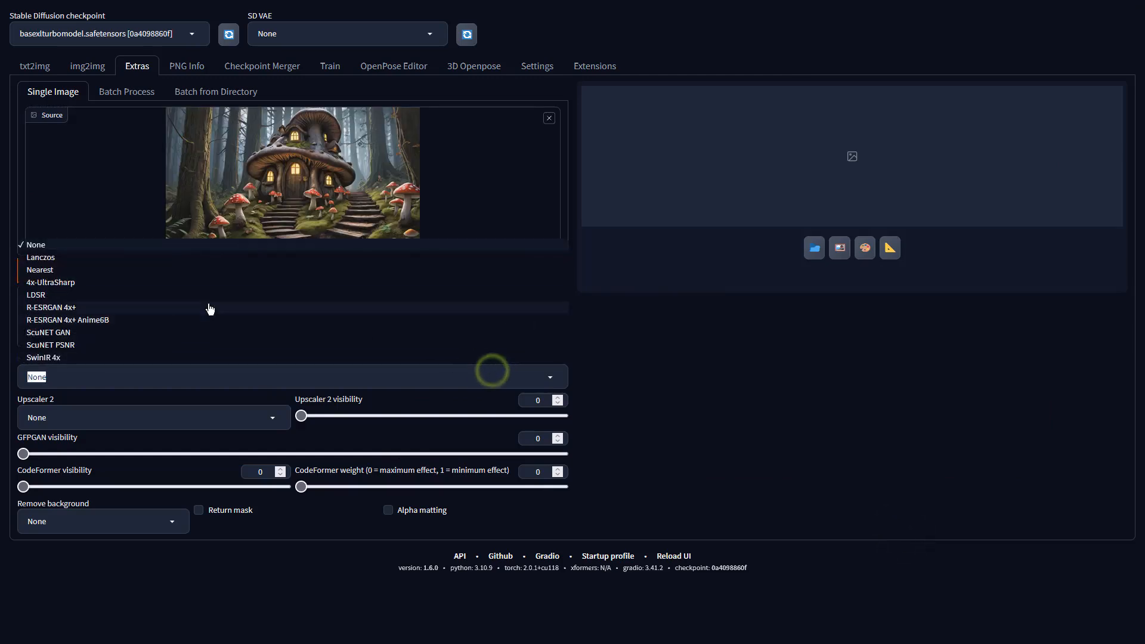
click(145, 284)
click(448, 272)
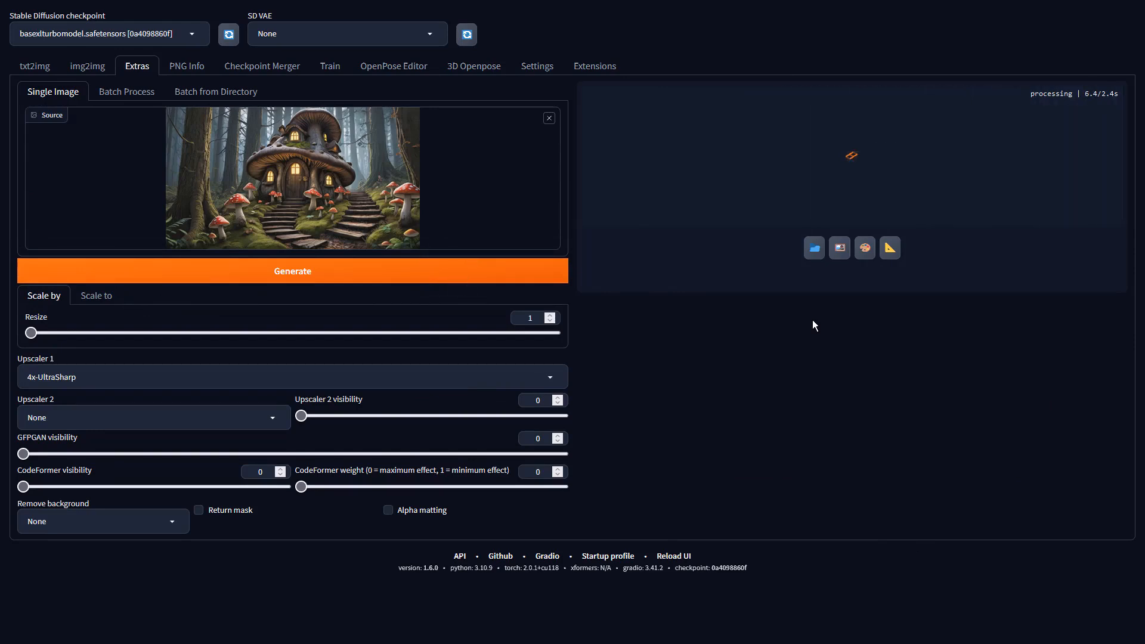
click(846, 263)
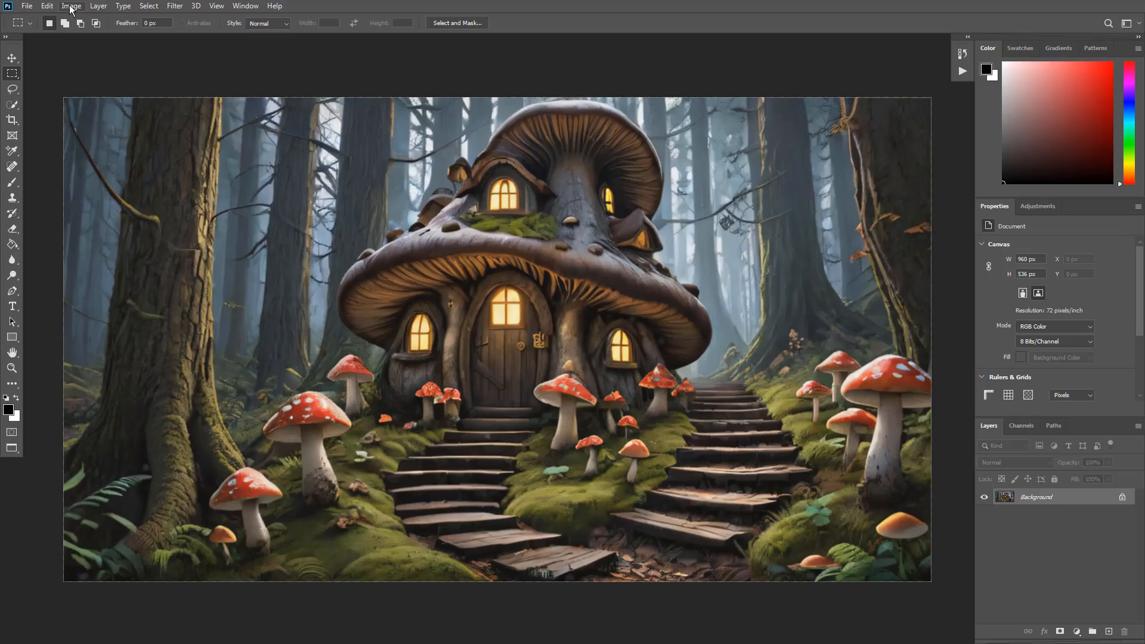
In Photoshop, apply a Vibrance adjustment to the mushroom house image with vibrance +45 and saturation +28
click(71, 9)
mouse_move(137, 35)
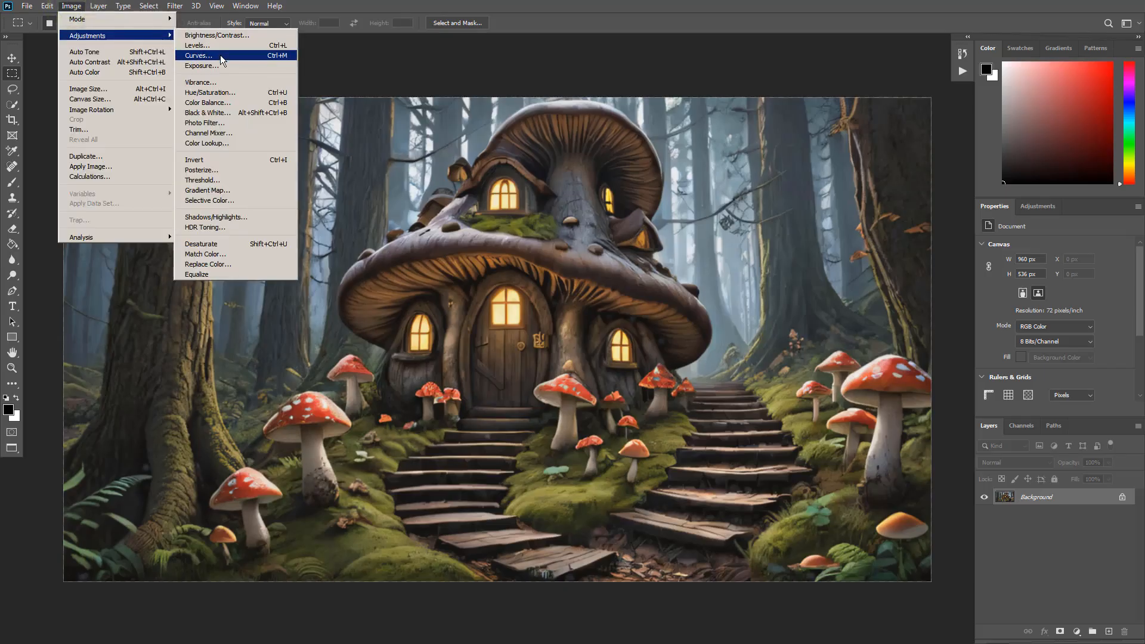
click(237, 81)
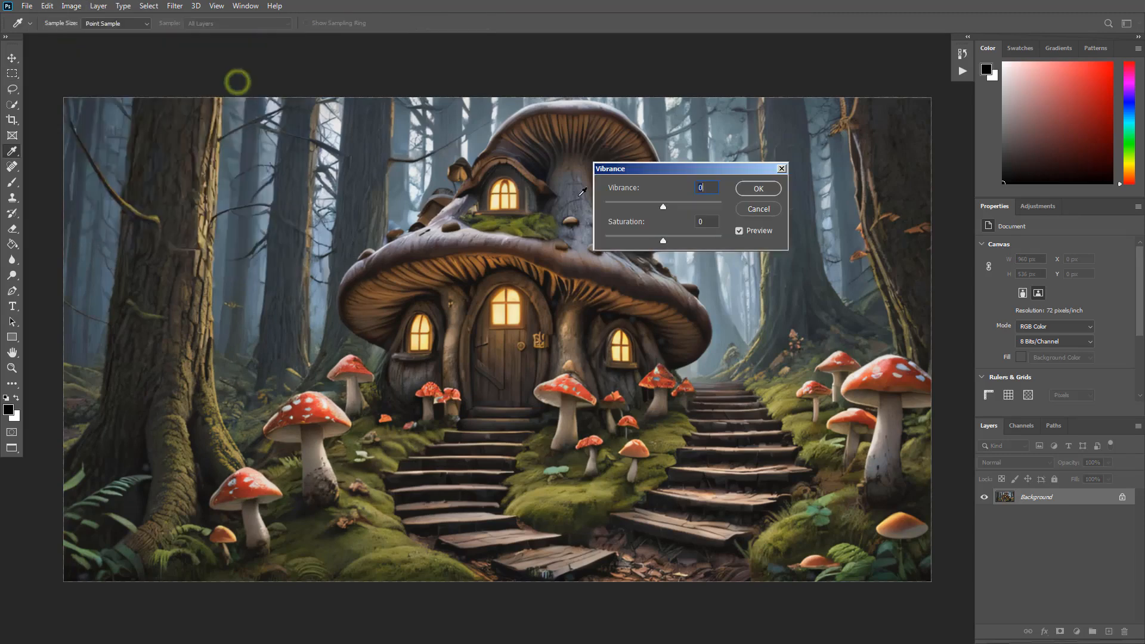
drag(664, 207, 714, 208)
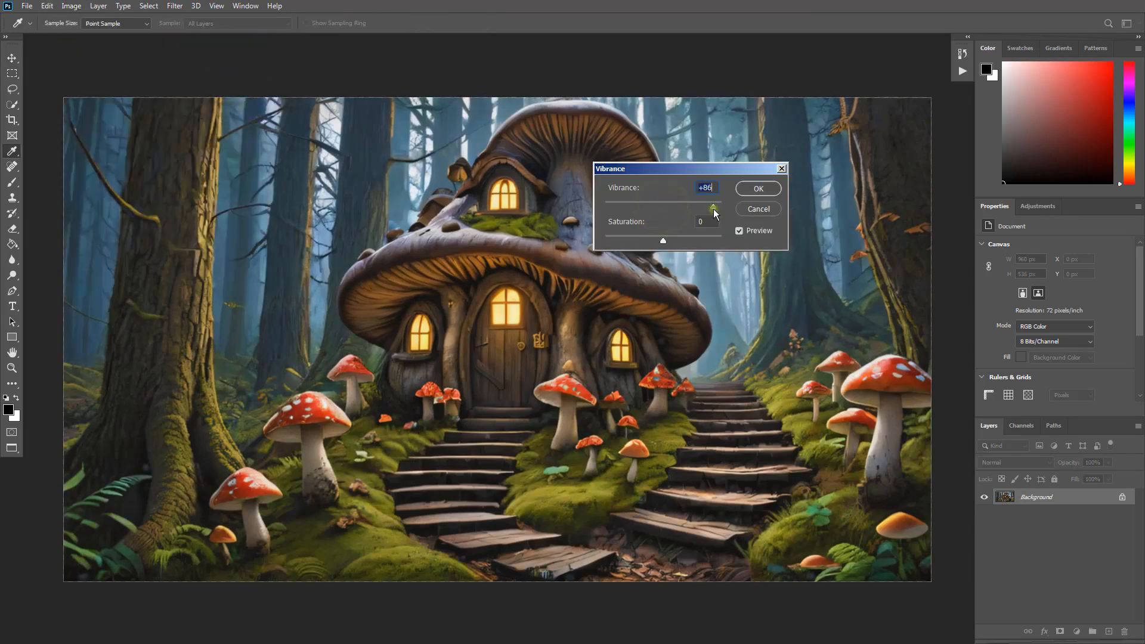
drag(664, 241, 679, 242)
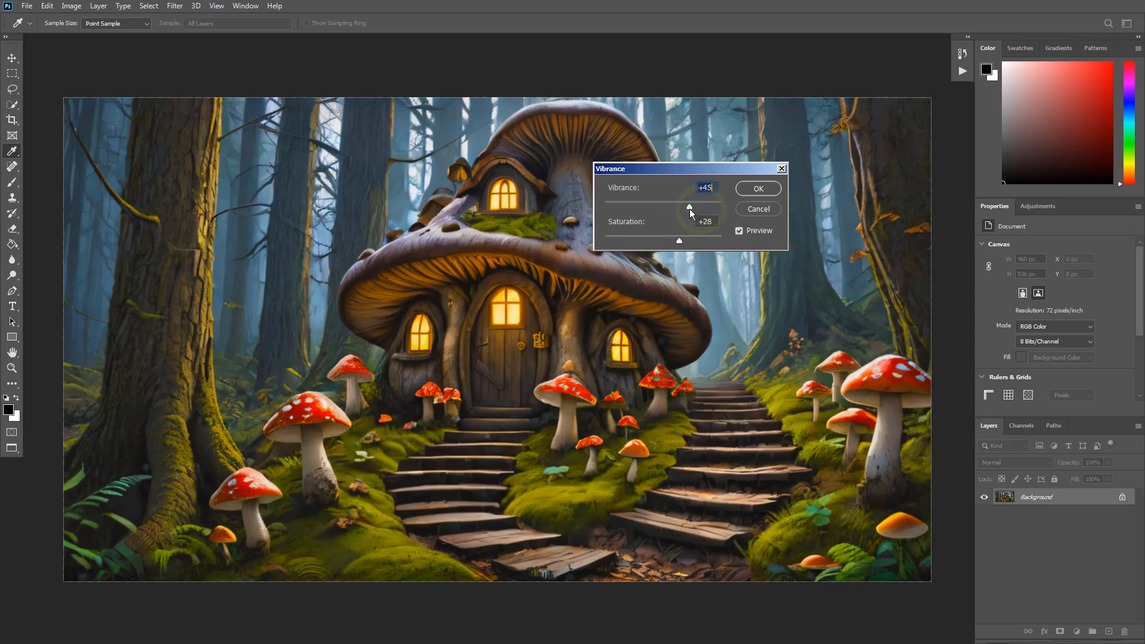
click(771, 189)
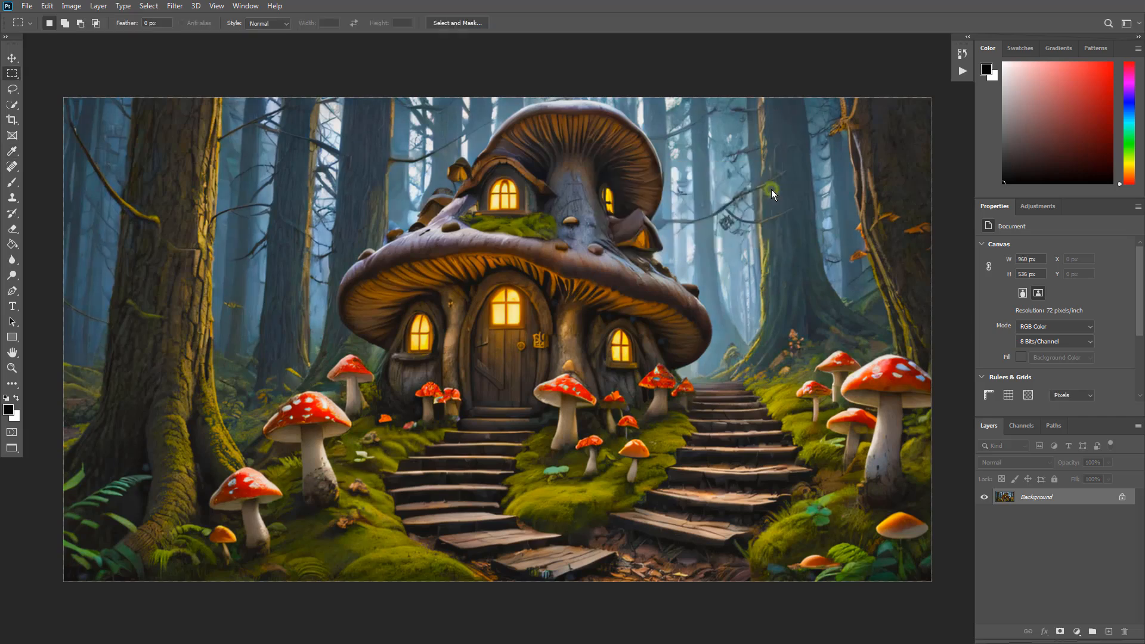
Apply Auto Contrast and Auto Color to the image, trying out Auto Tone in between
click(72, 6)
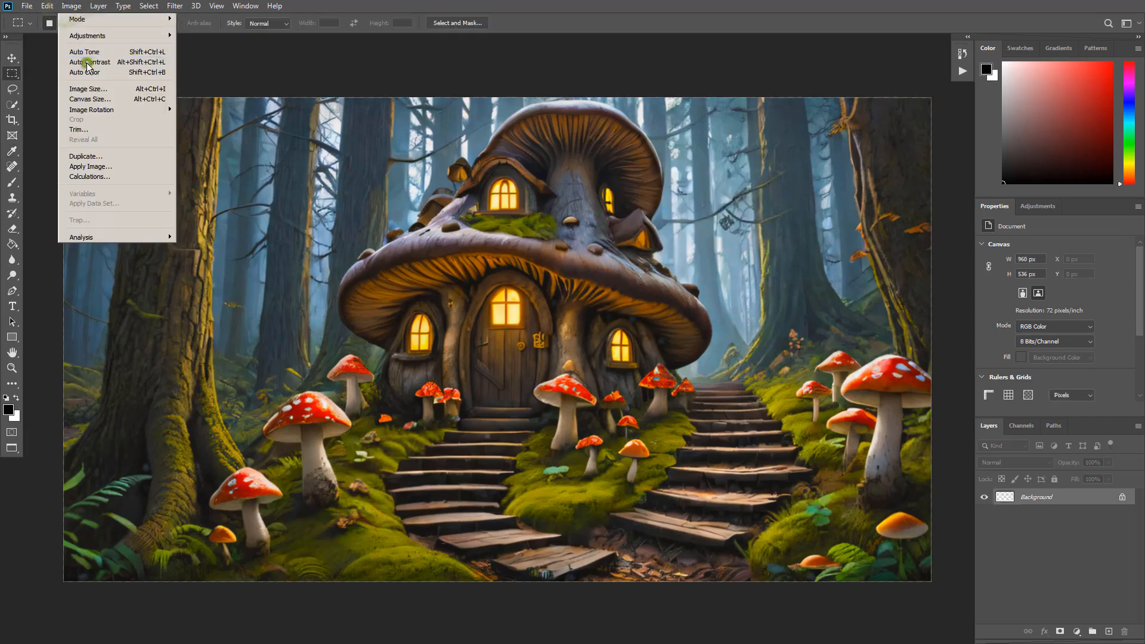
click(74, 53)
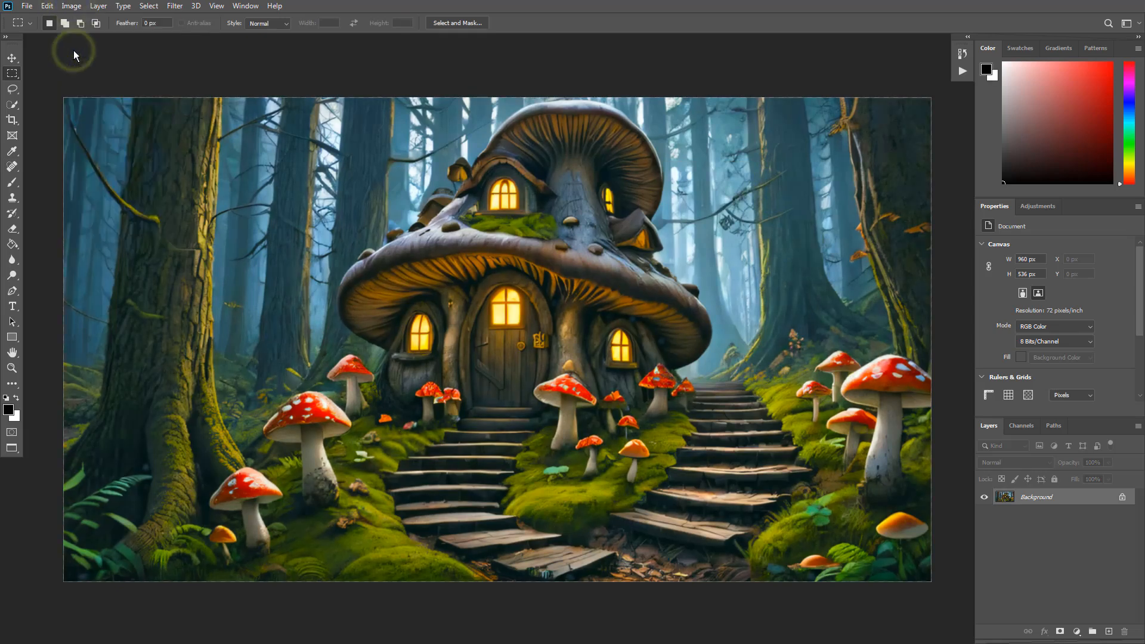
click(72, 6)
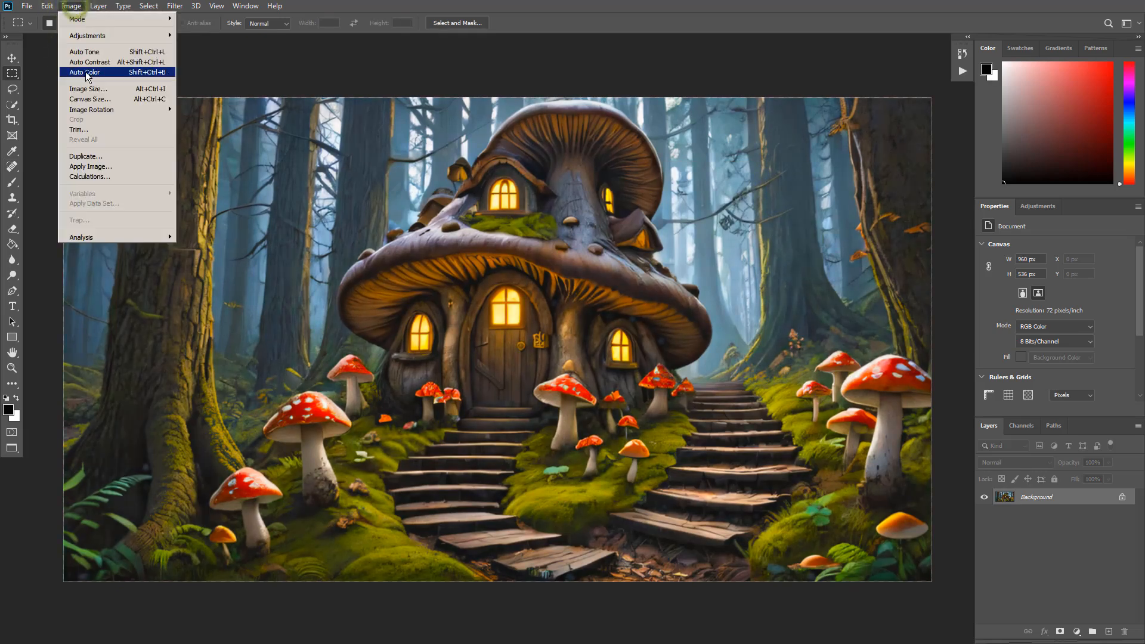
click(84, 71)
Darken the image's midtones slightly with a Levels adjustment, setting the midtone input level to 0.93
click(71, 6)
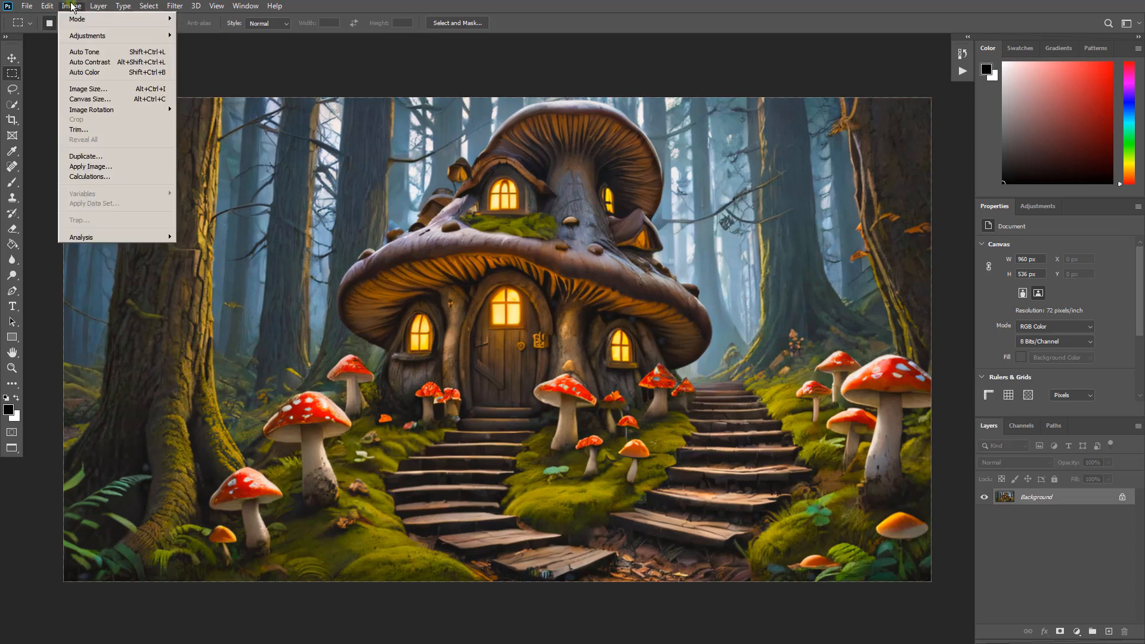
mouse_move(107, 35)
click(242, 46)
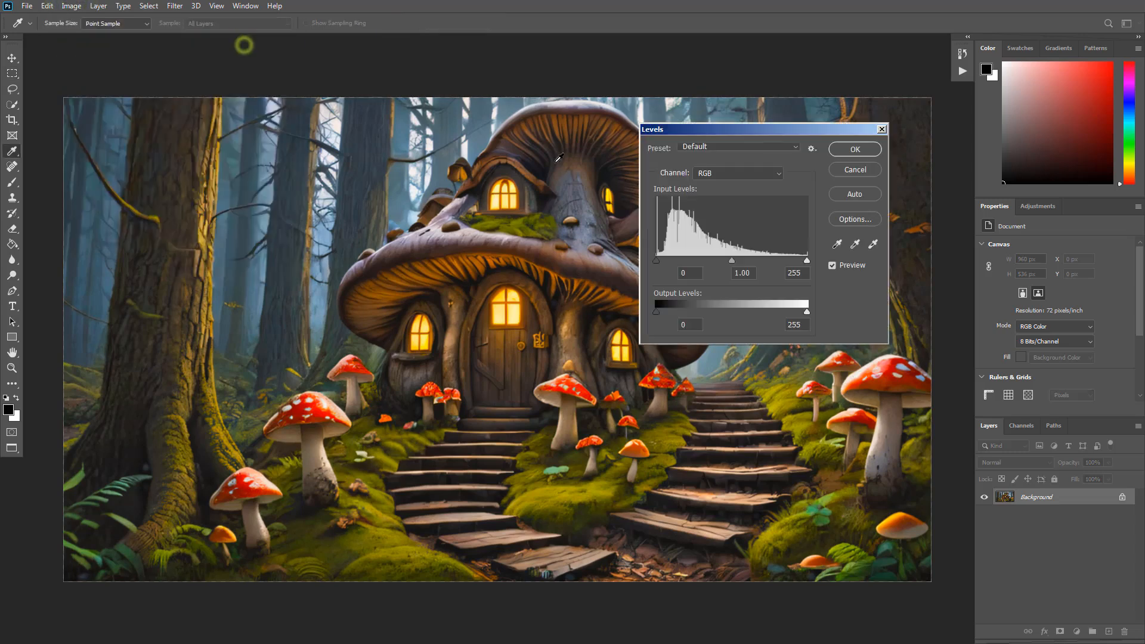
drag(737, 265, 740, 265)
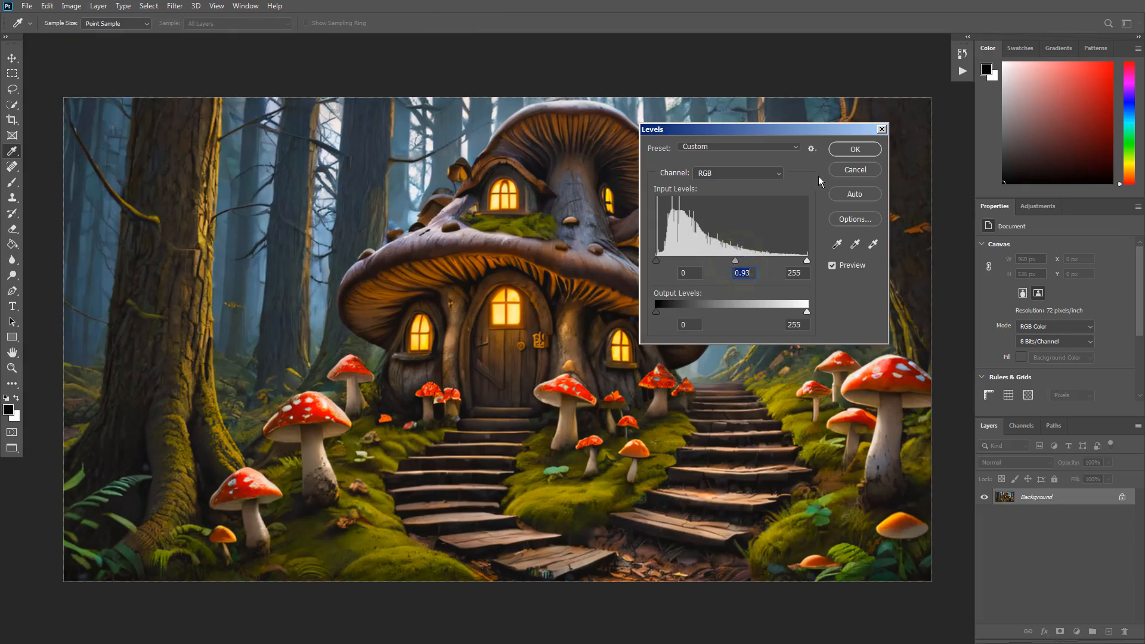
click(853, 150)
Apply an Exposure adjustment with exposure +0.13 and offset -0.0020
click(71, 6)
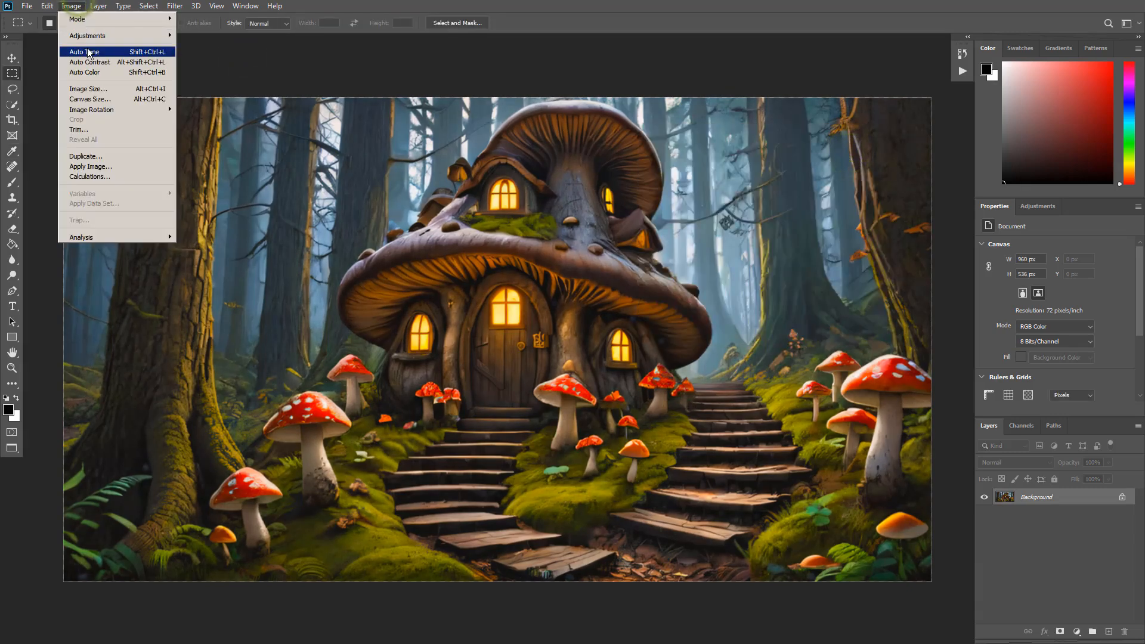
mouse_move(119, 35)
click(295, 67)
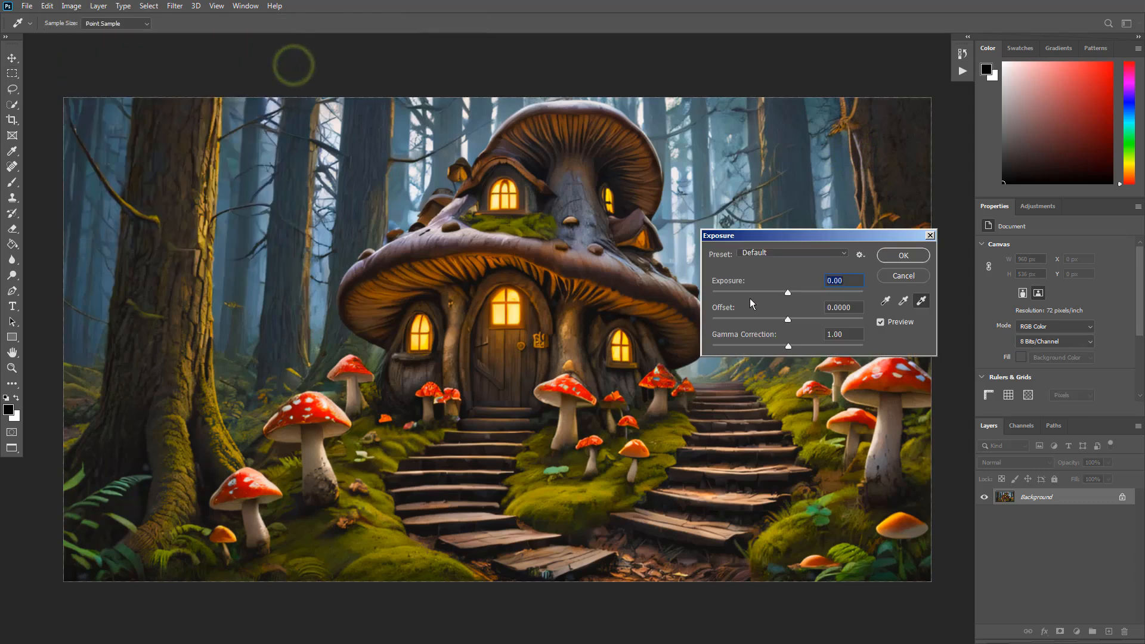
click(788, 292)
drag(789, 292, 789, 292)
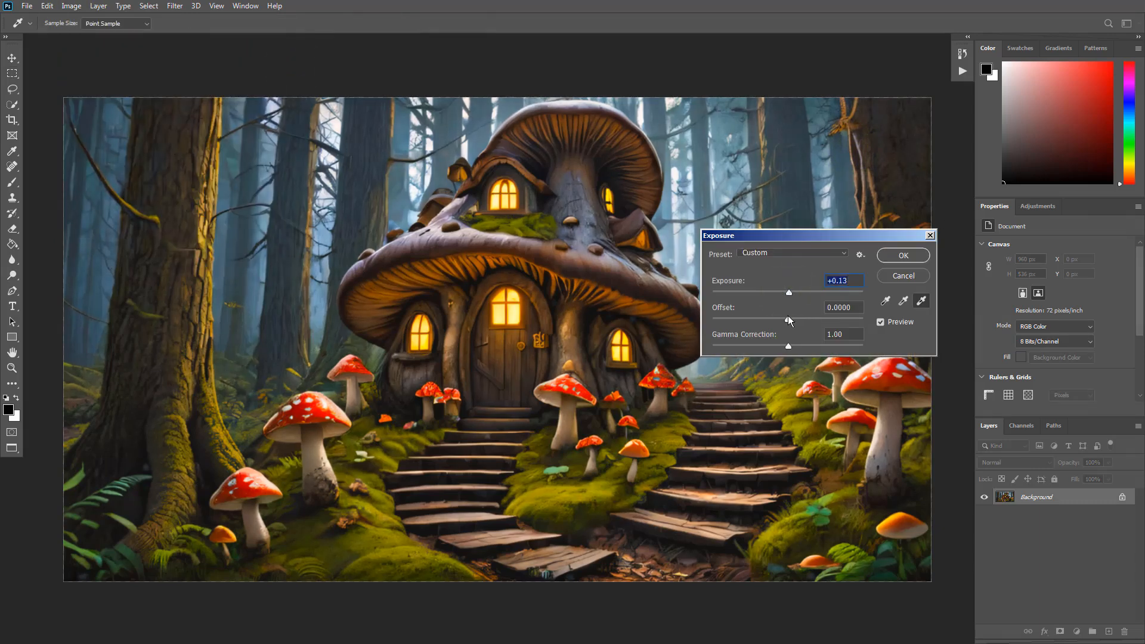
click(903, 257)
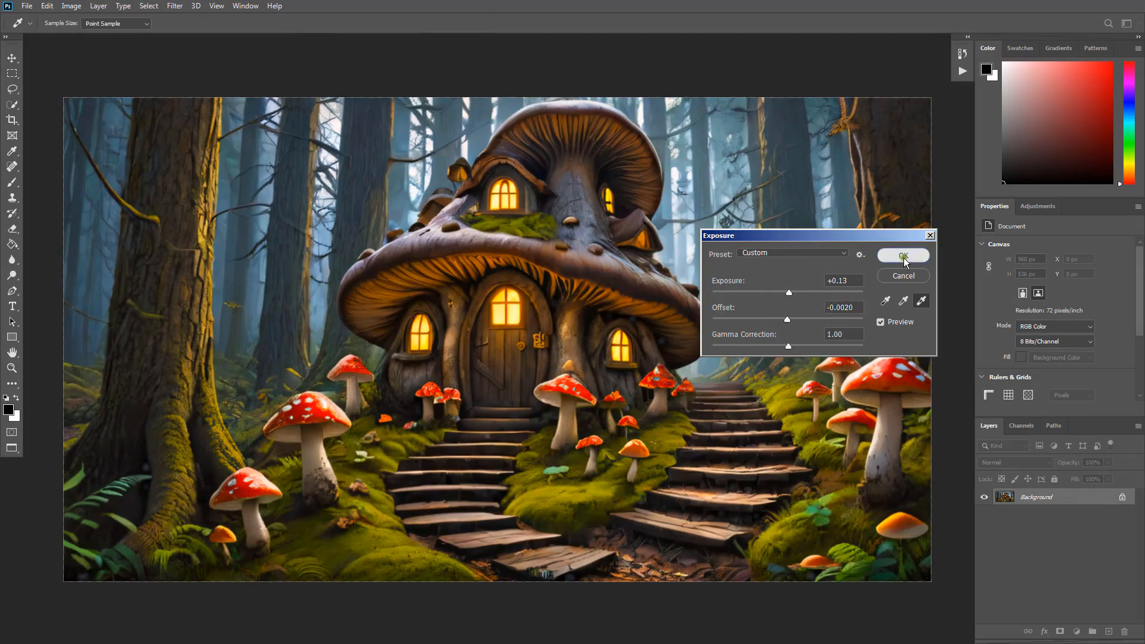
Compare the original 00000.png with the final Exposure state in the document history, ending on the edited version
click(963, 53)
click(889, 154)
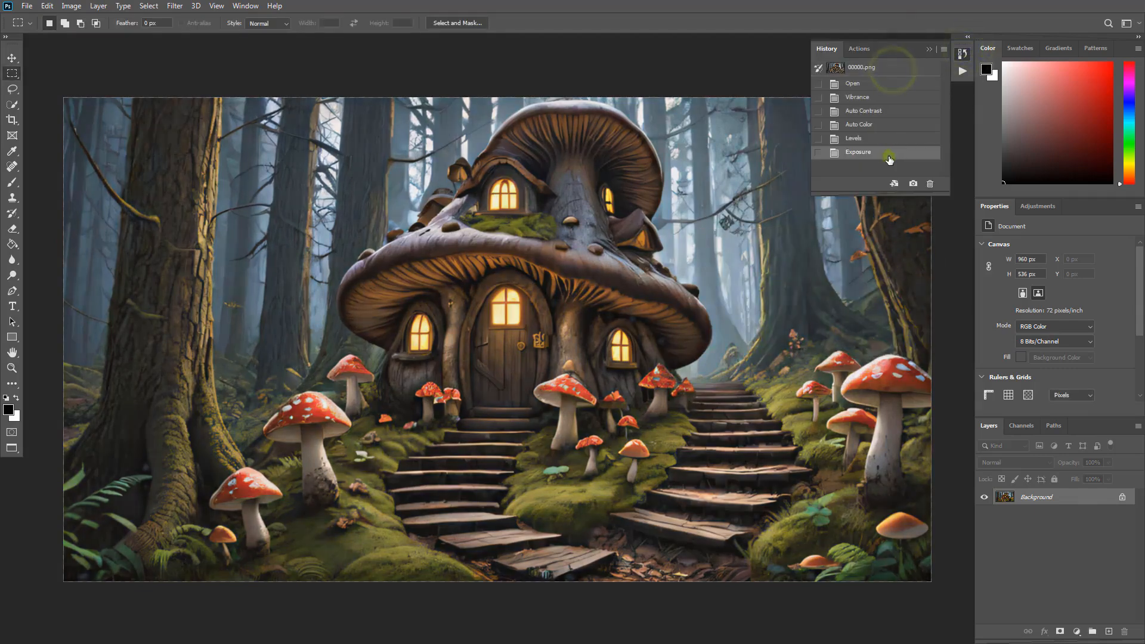
click(876, 66)
click(878, 154)
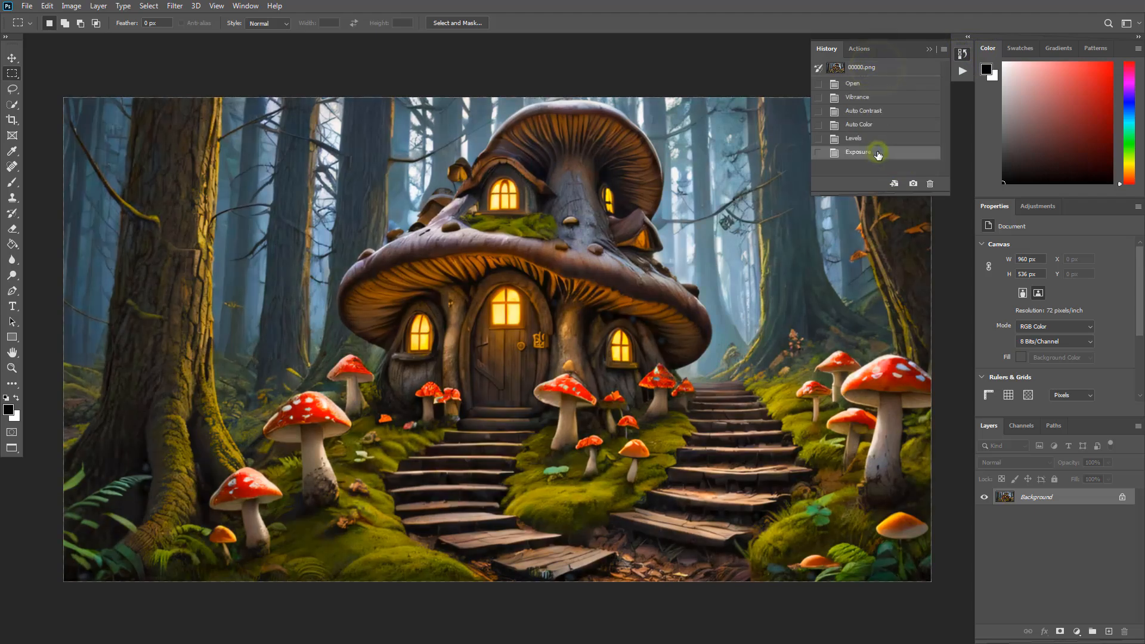
click(876, 67)
click(878, 154)
click(962, 54)
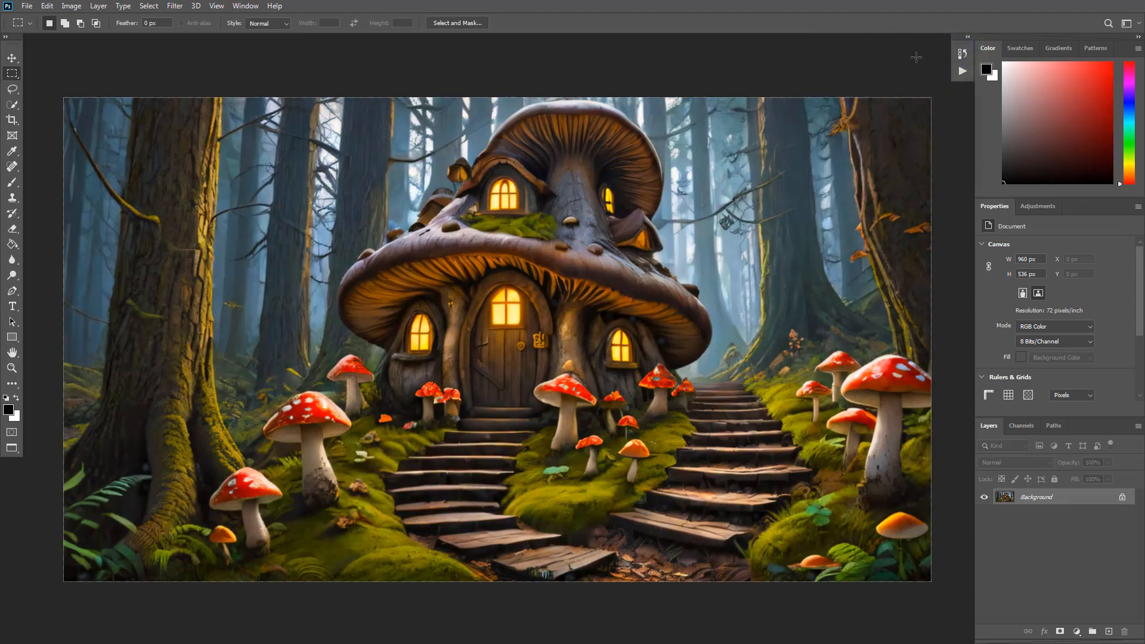